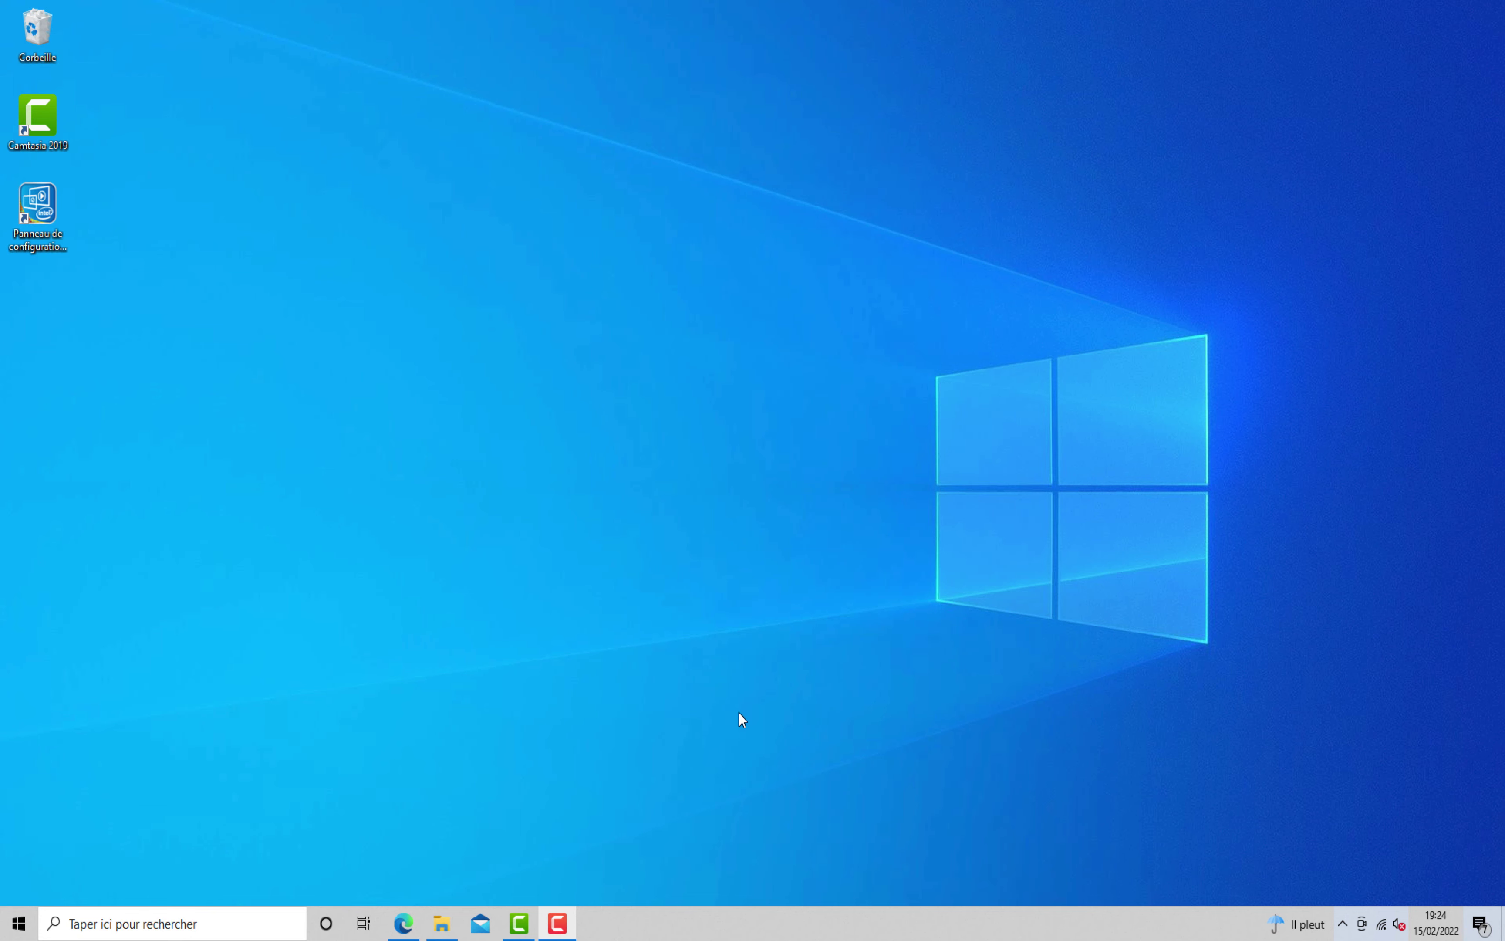
Step: Review the 4DDiG Windows data recovery page in Edge and download the Windows installer
click(403, 924)
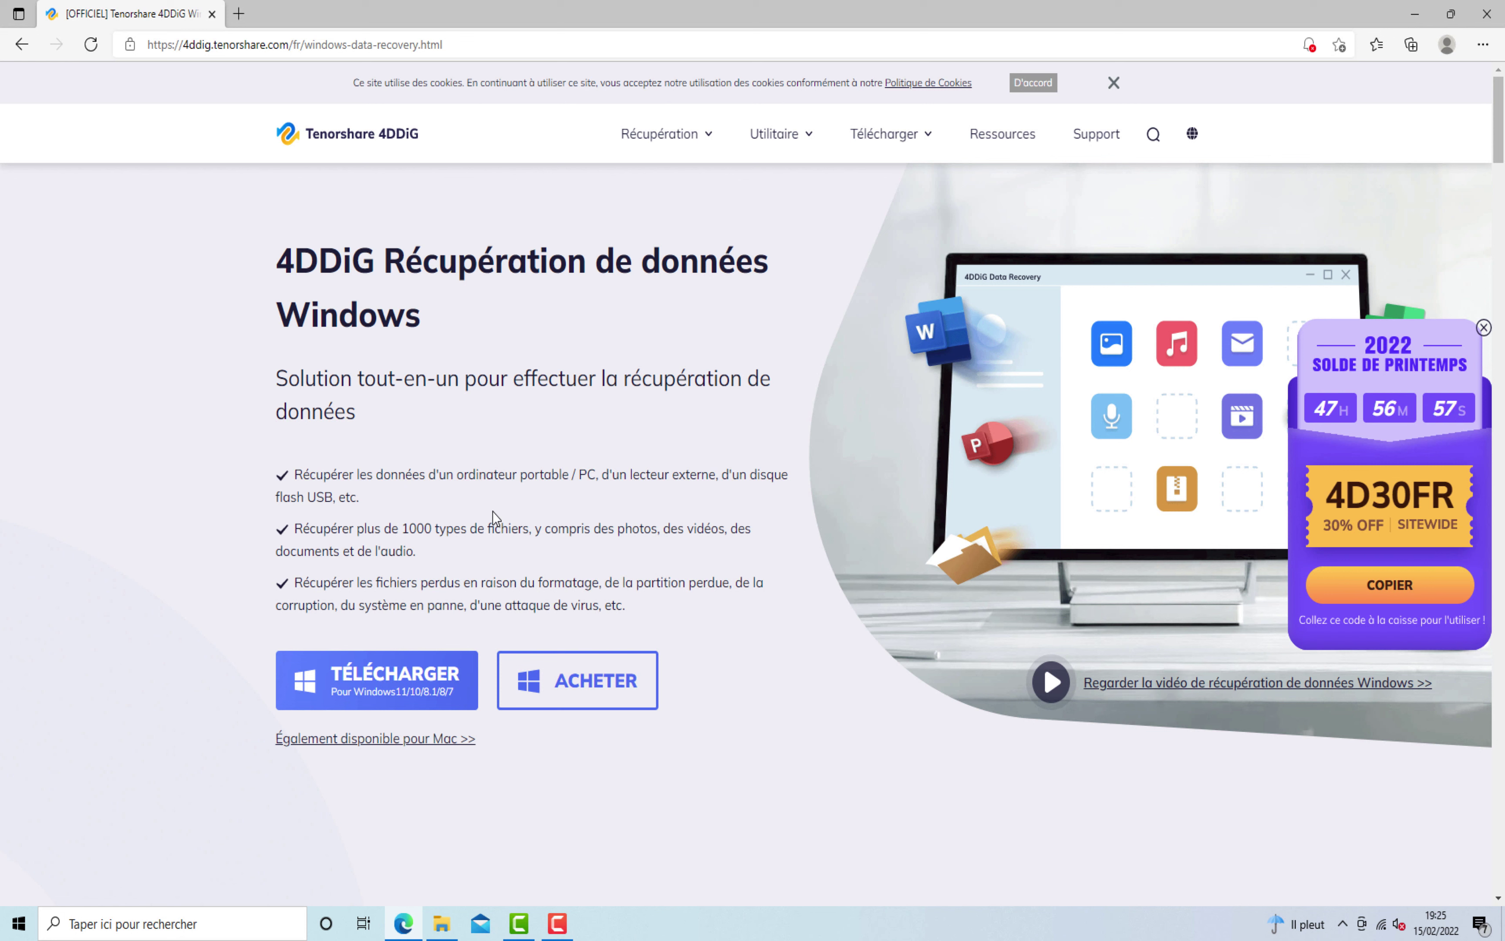
scroll(521, 442, down, 4)
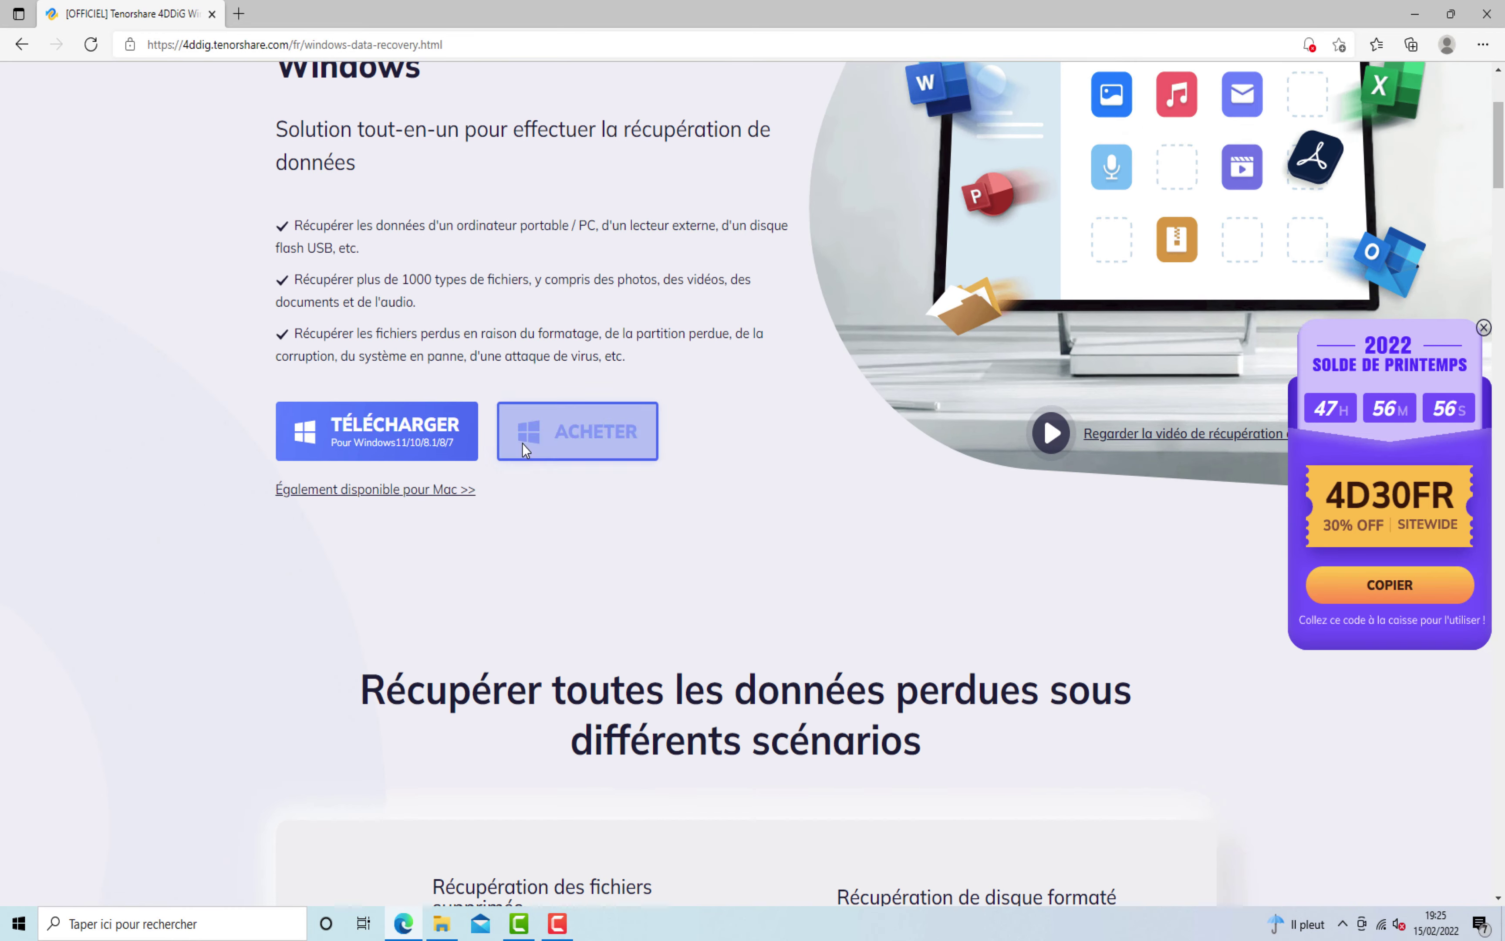
scroll(527, 449, down, 6)
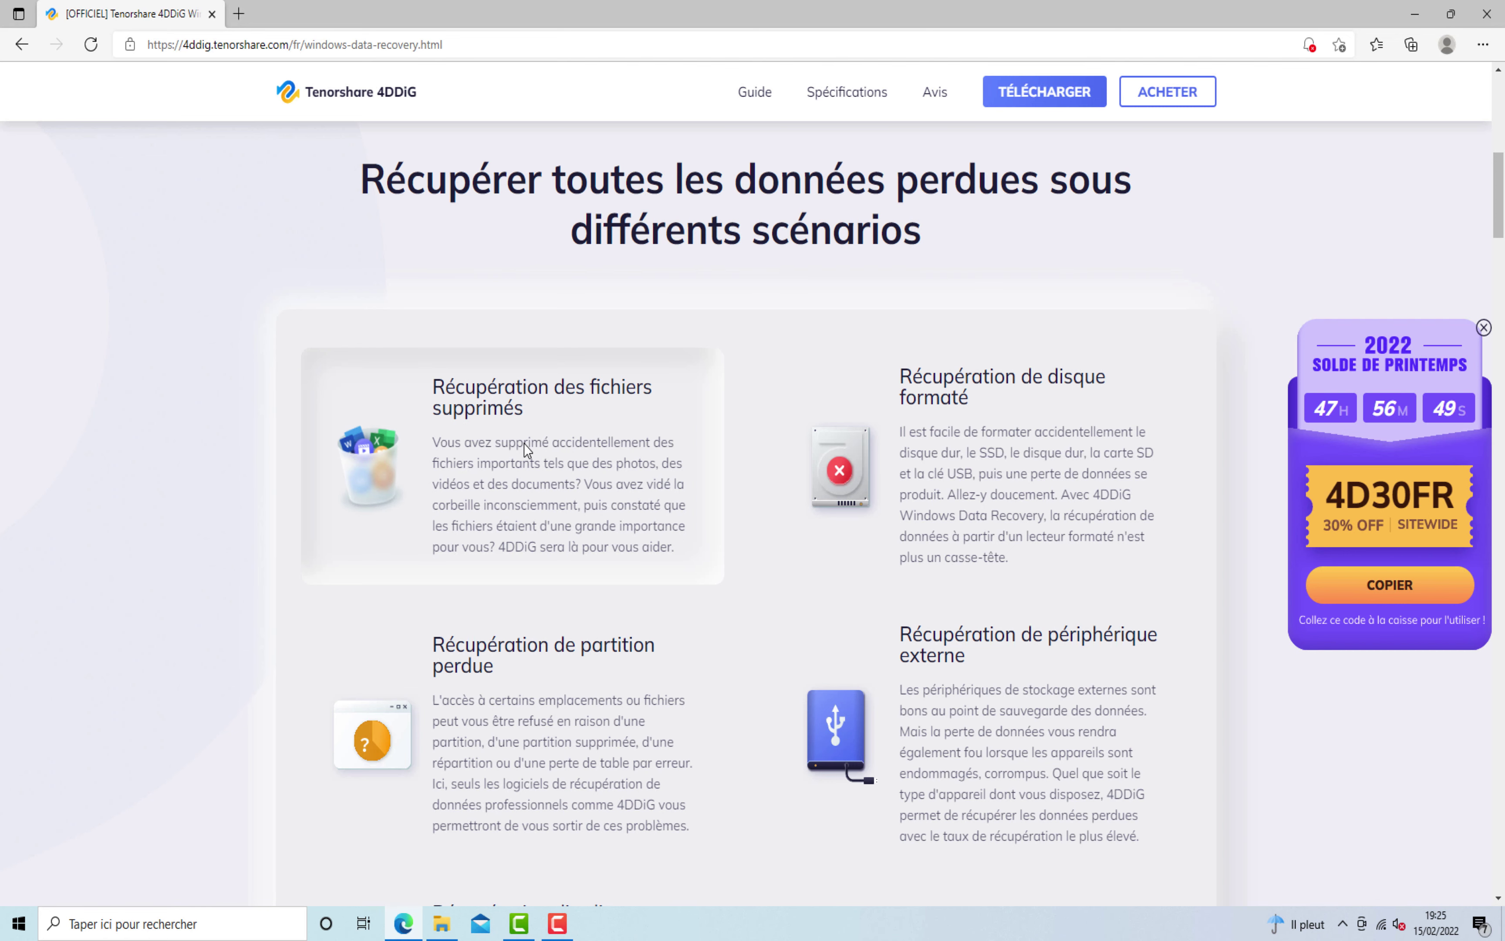
scroll(525, 449, up, 10)
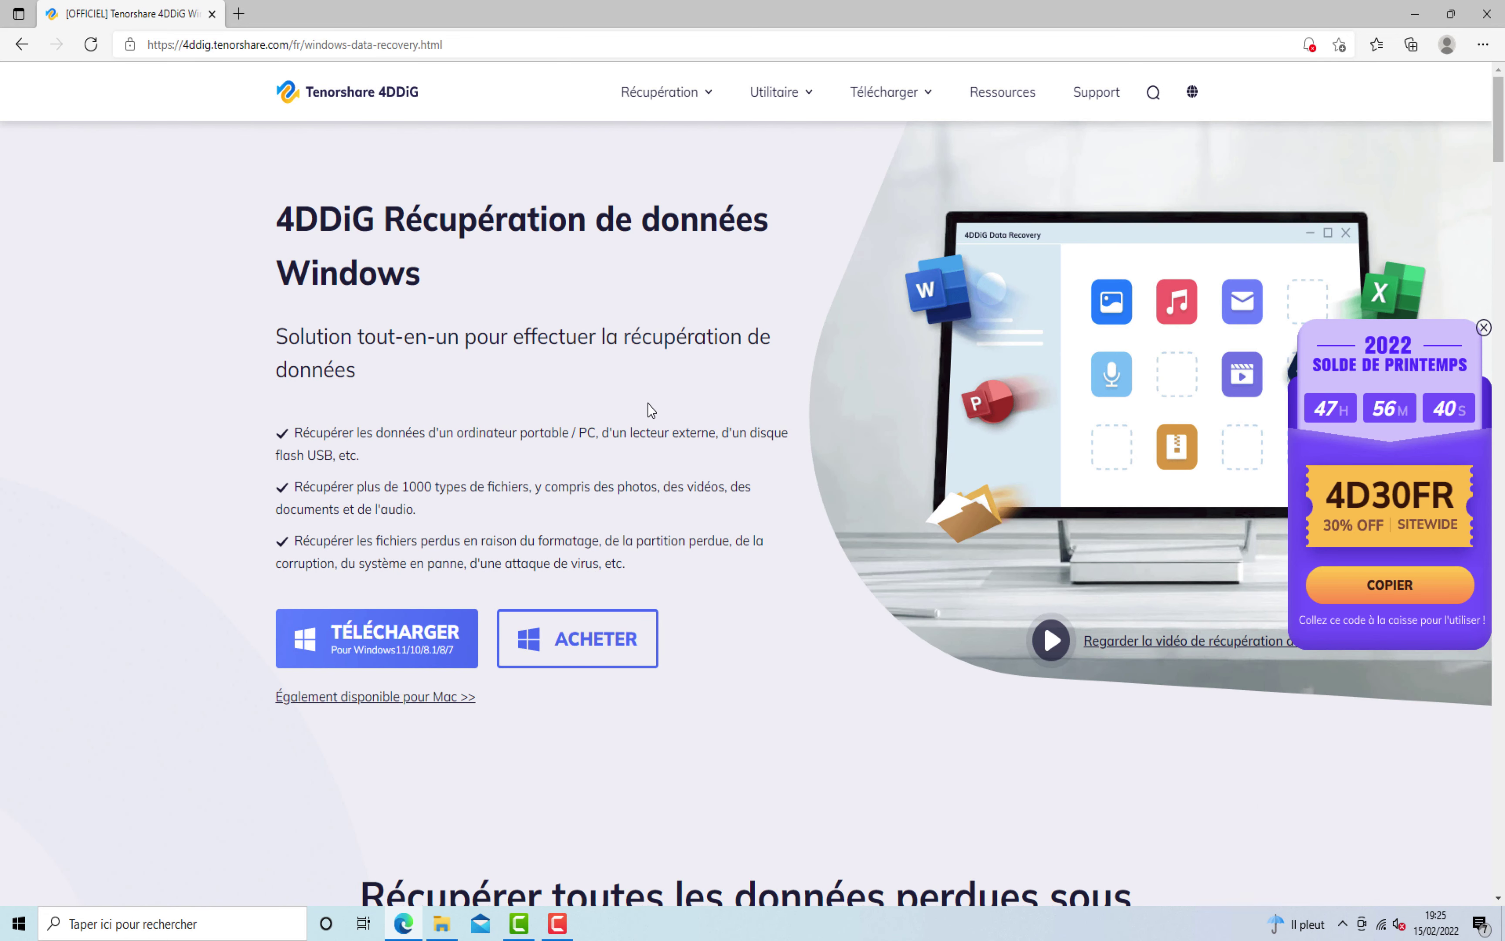
click(397, 627)
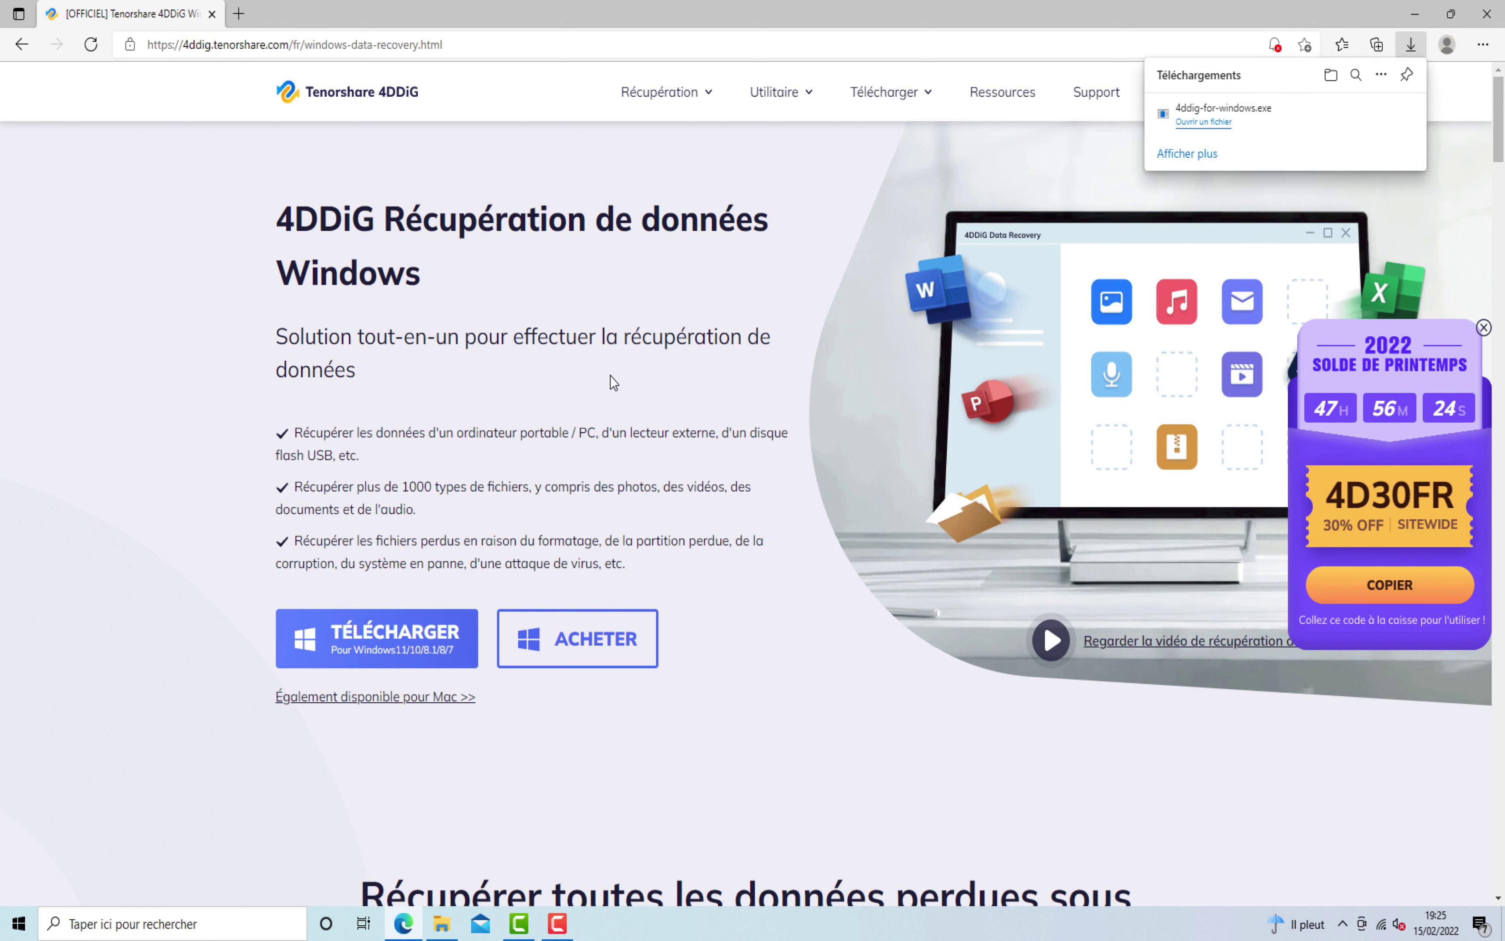
Step: Run the downloaded 4ddig-for-windows.exe, install Tenorshare 4DDiG and launch it
click(1250, 114)
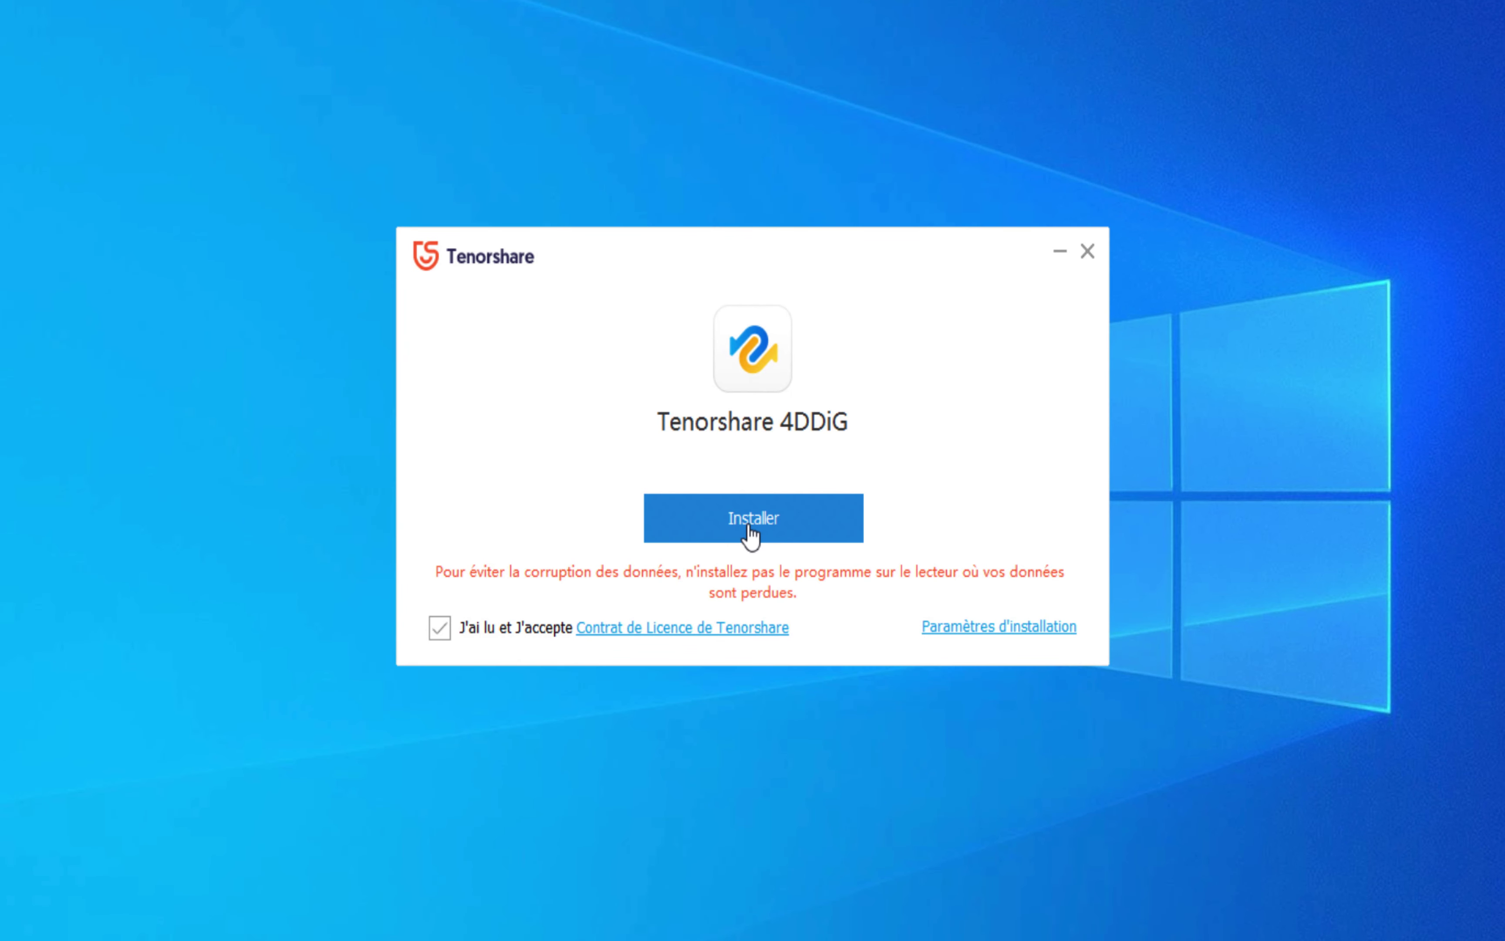
click(750, 528)
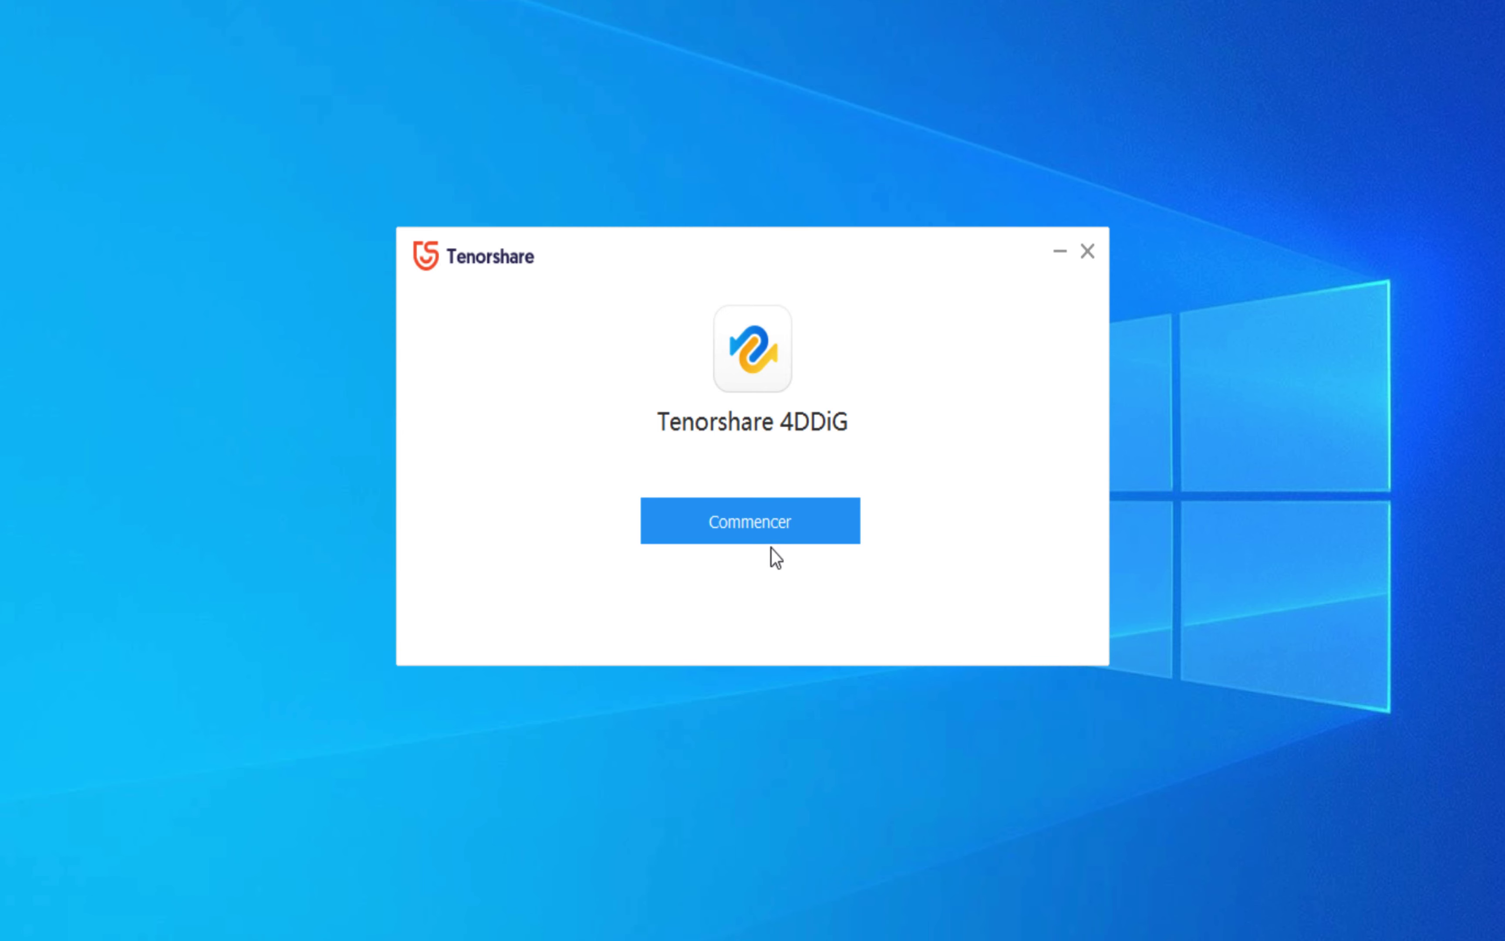
click(759, 522)
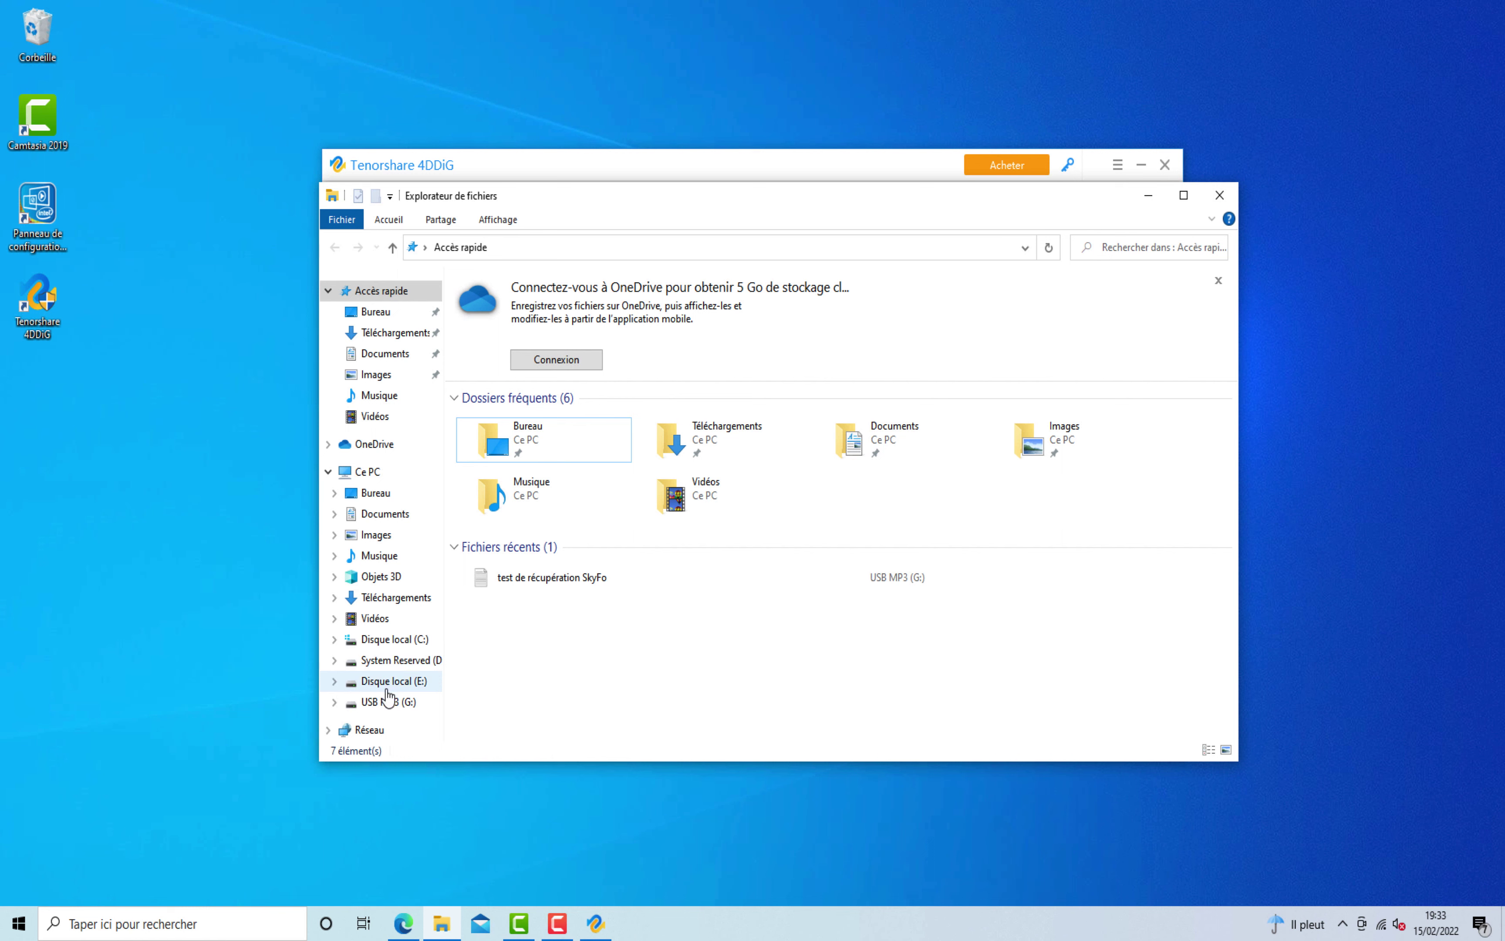
Step: Open the text file "test de récupération SkyFo" on the USB MP3 (G:) drive to view its contents, and close it
click(389, 701)
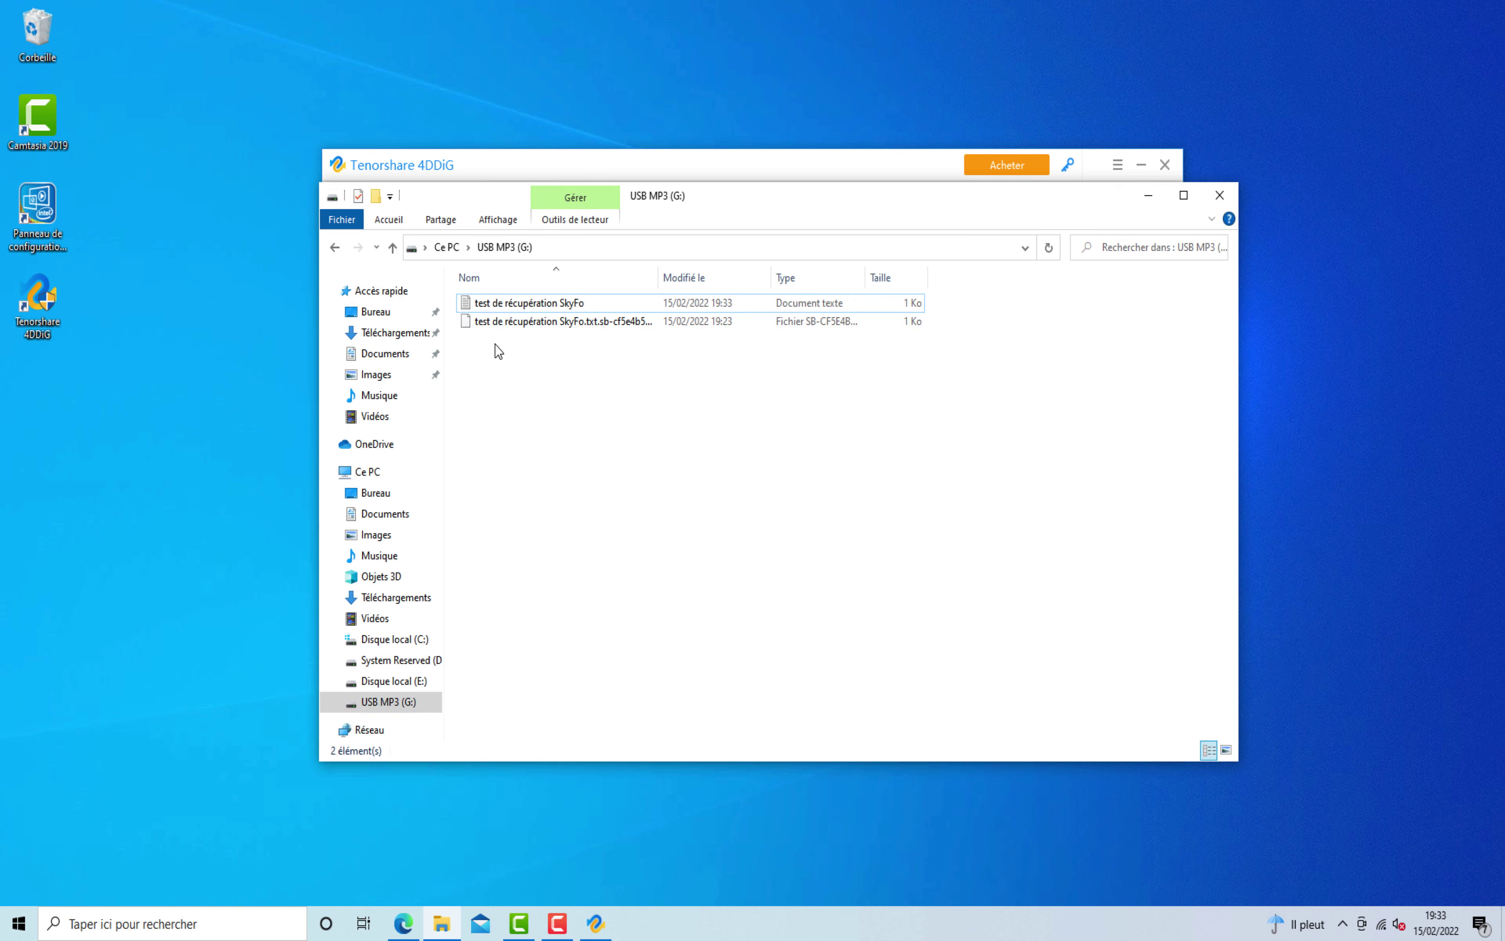
click(499, 303)
double_click(498, 303)
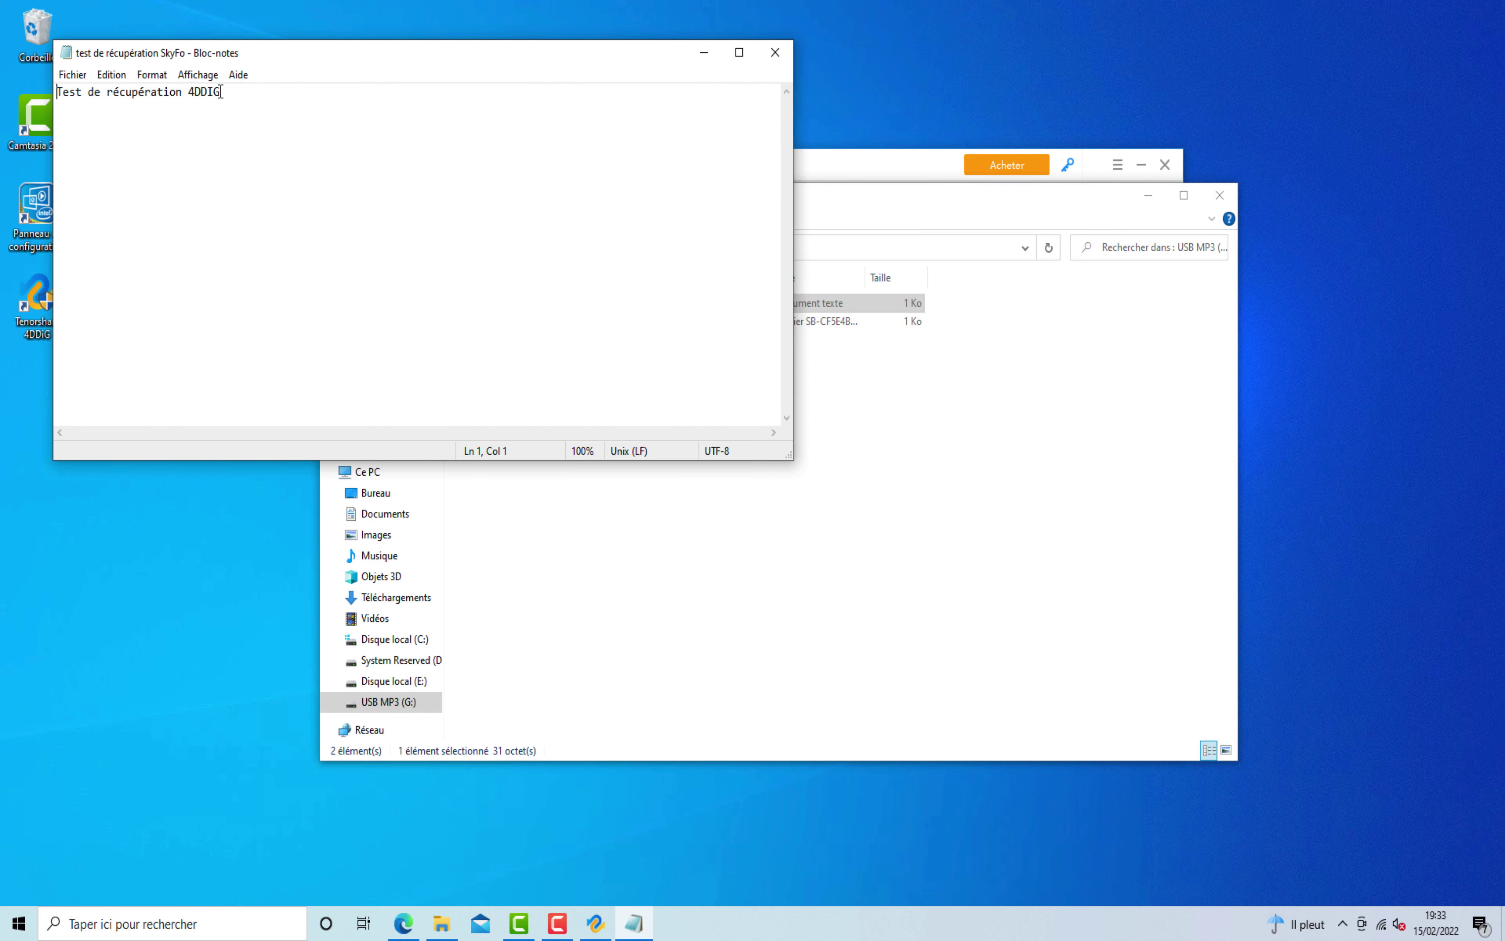
click(775, 53)
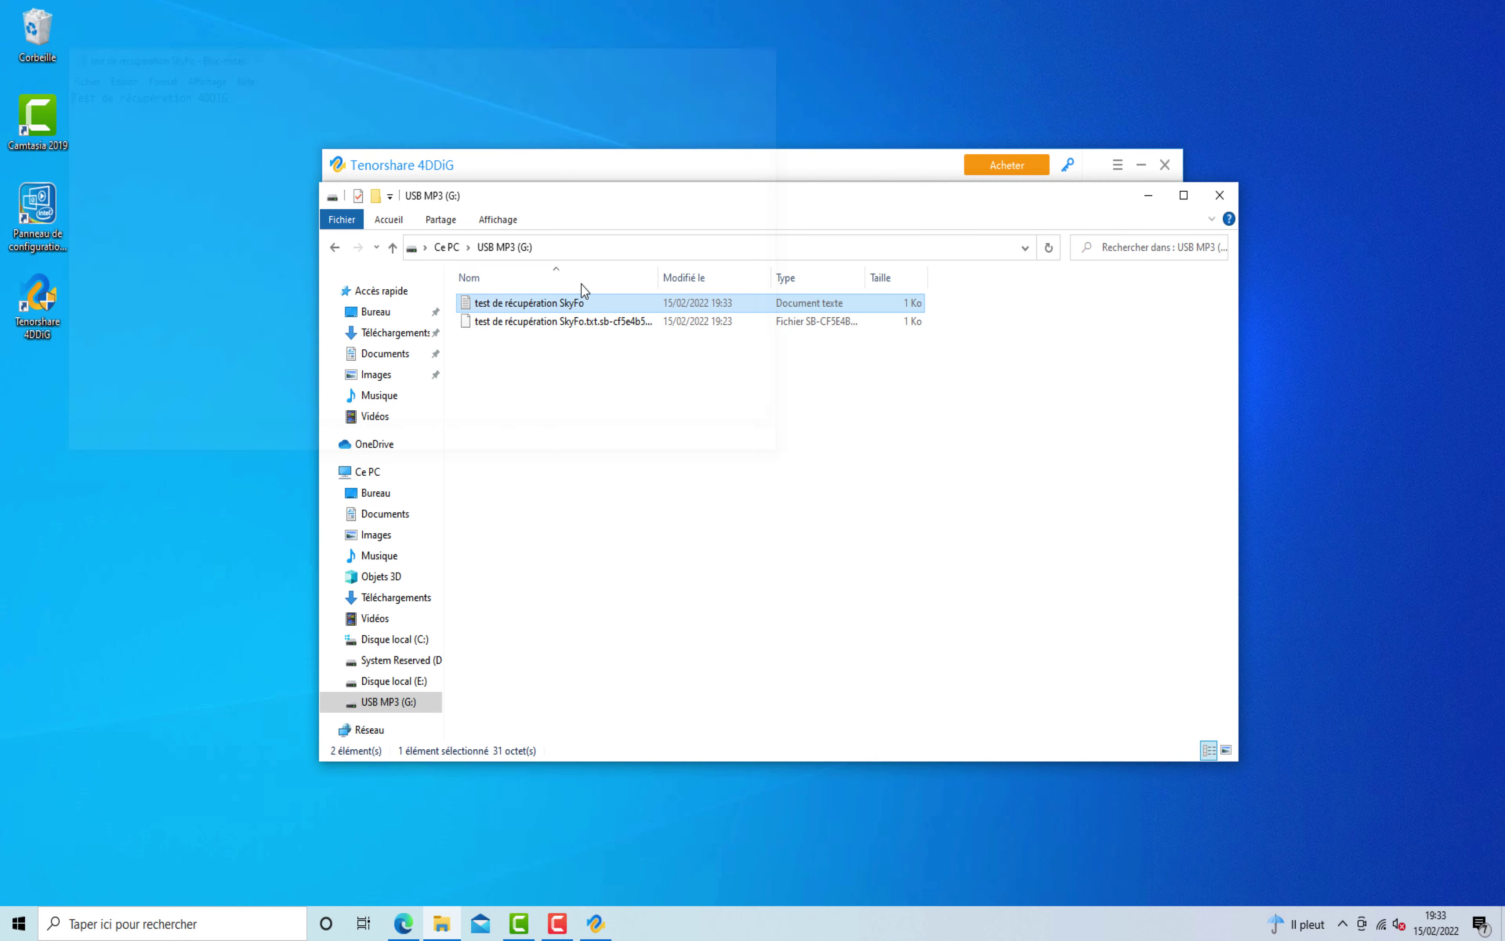
Step: Permanently delete "test de récupération SkyFo" from the USB drive and close File Explorer
right_click(510, 307)
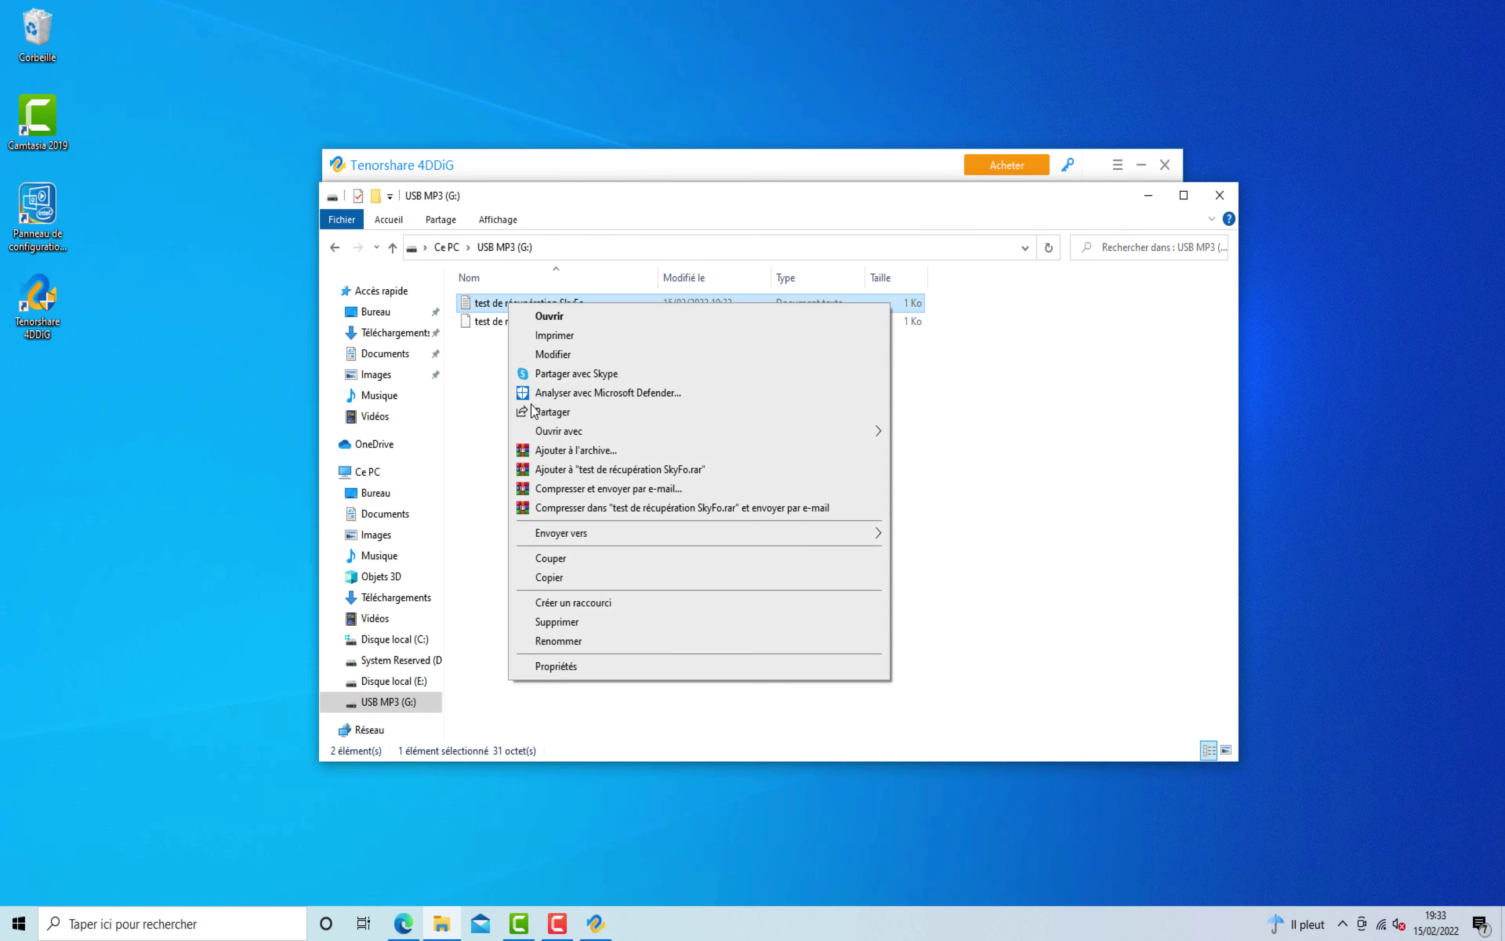
click(561, 622)
click(792, 531)
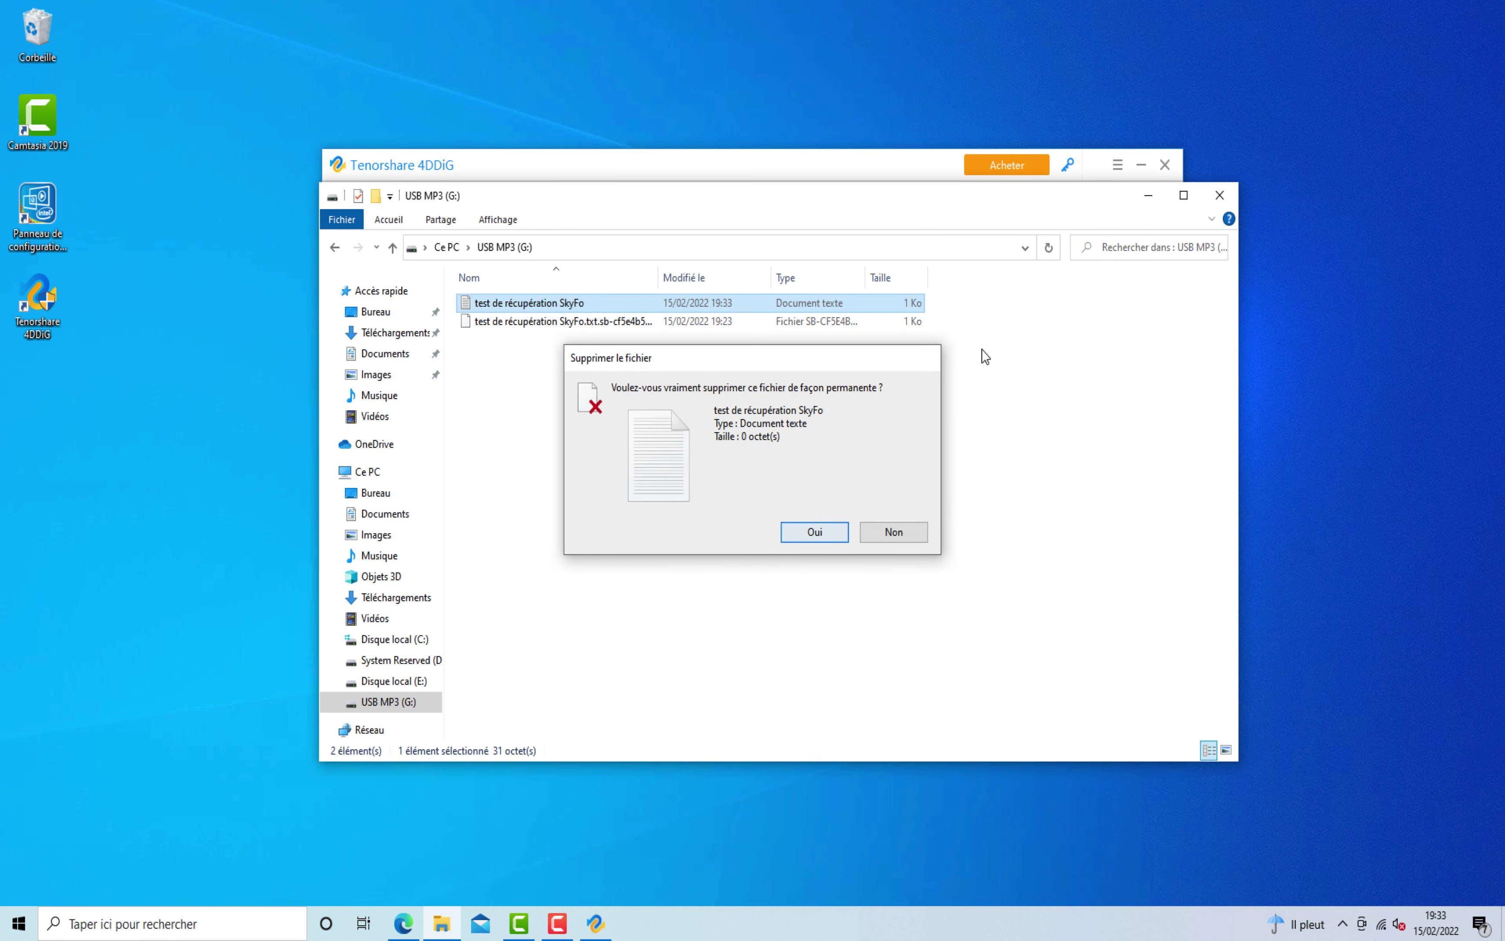
click(1219, 195)
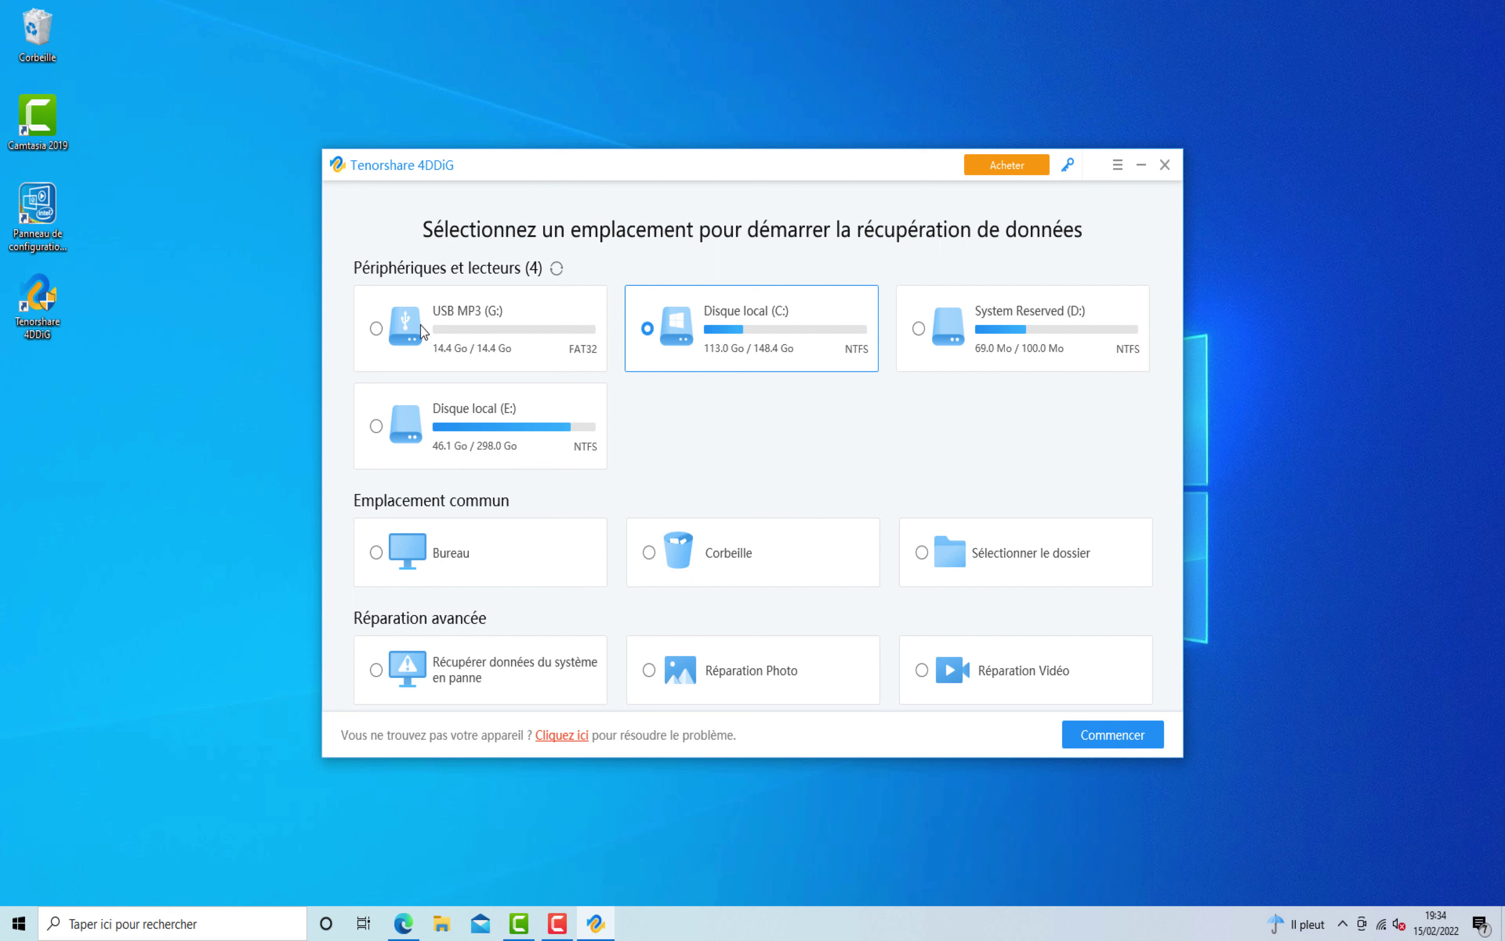
Step: Scan the USB MP3 (G:) drive in 4DDiG for the Document file type only
click(376, 329)
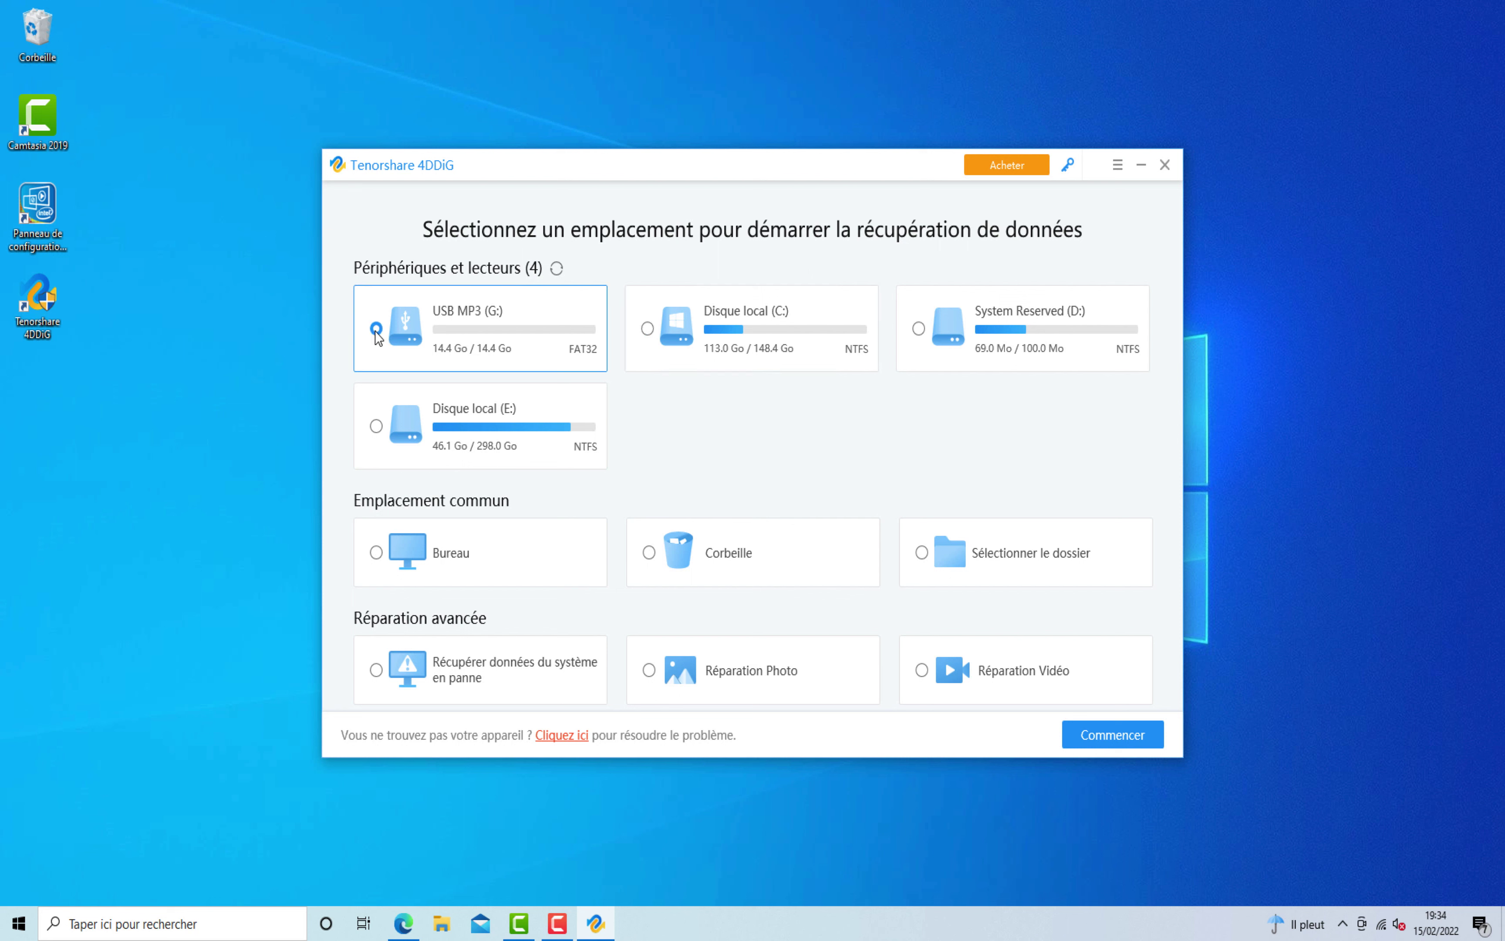
click(1120, 736)
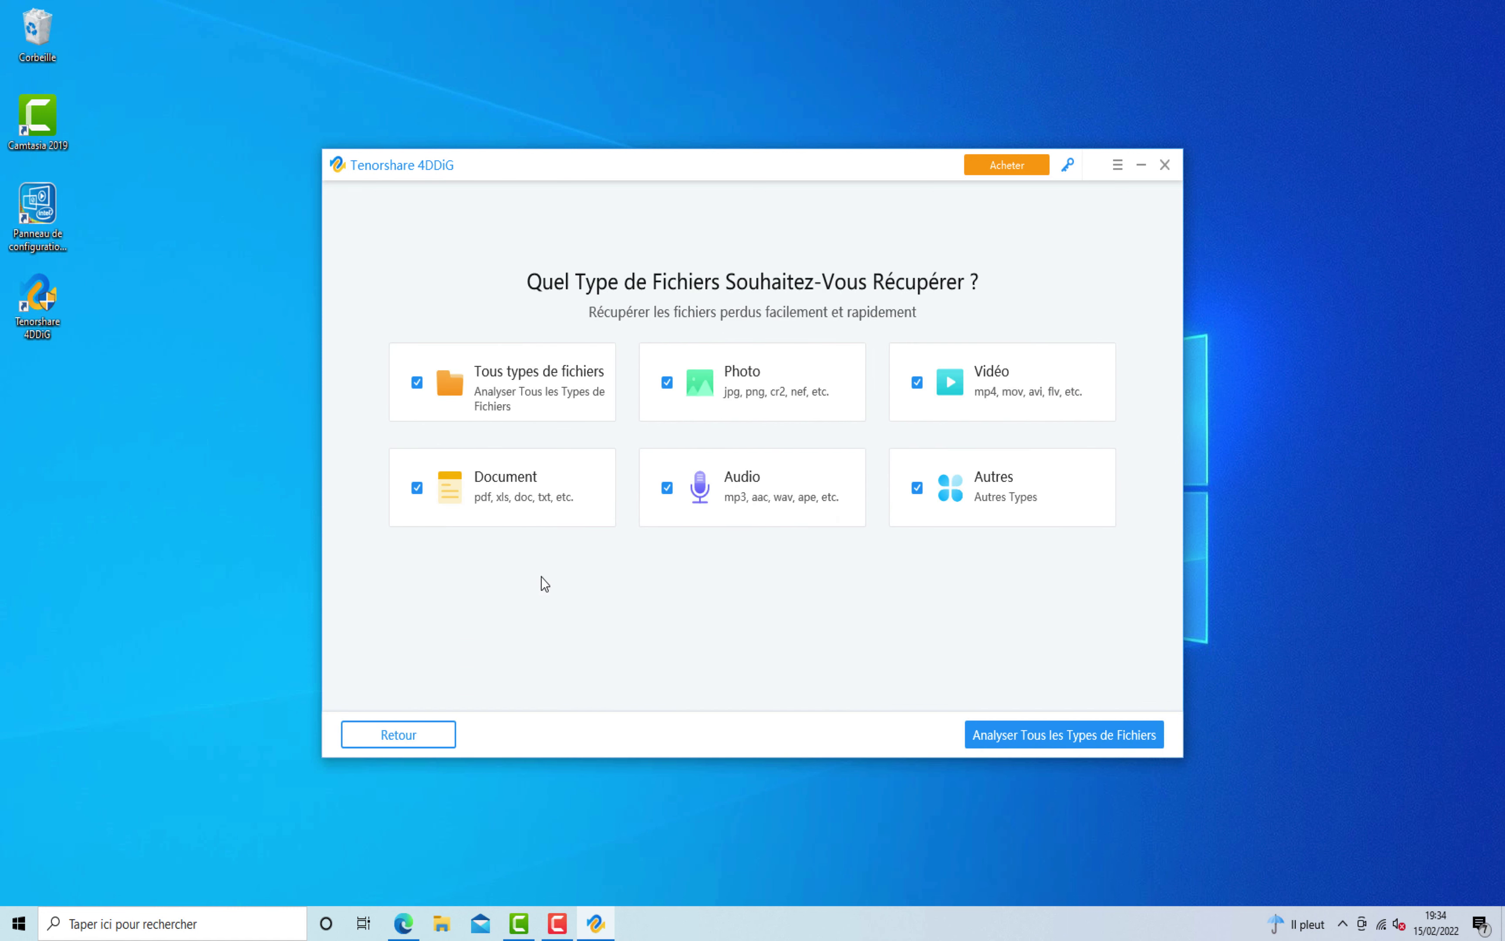
click(417, 382)
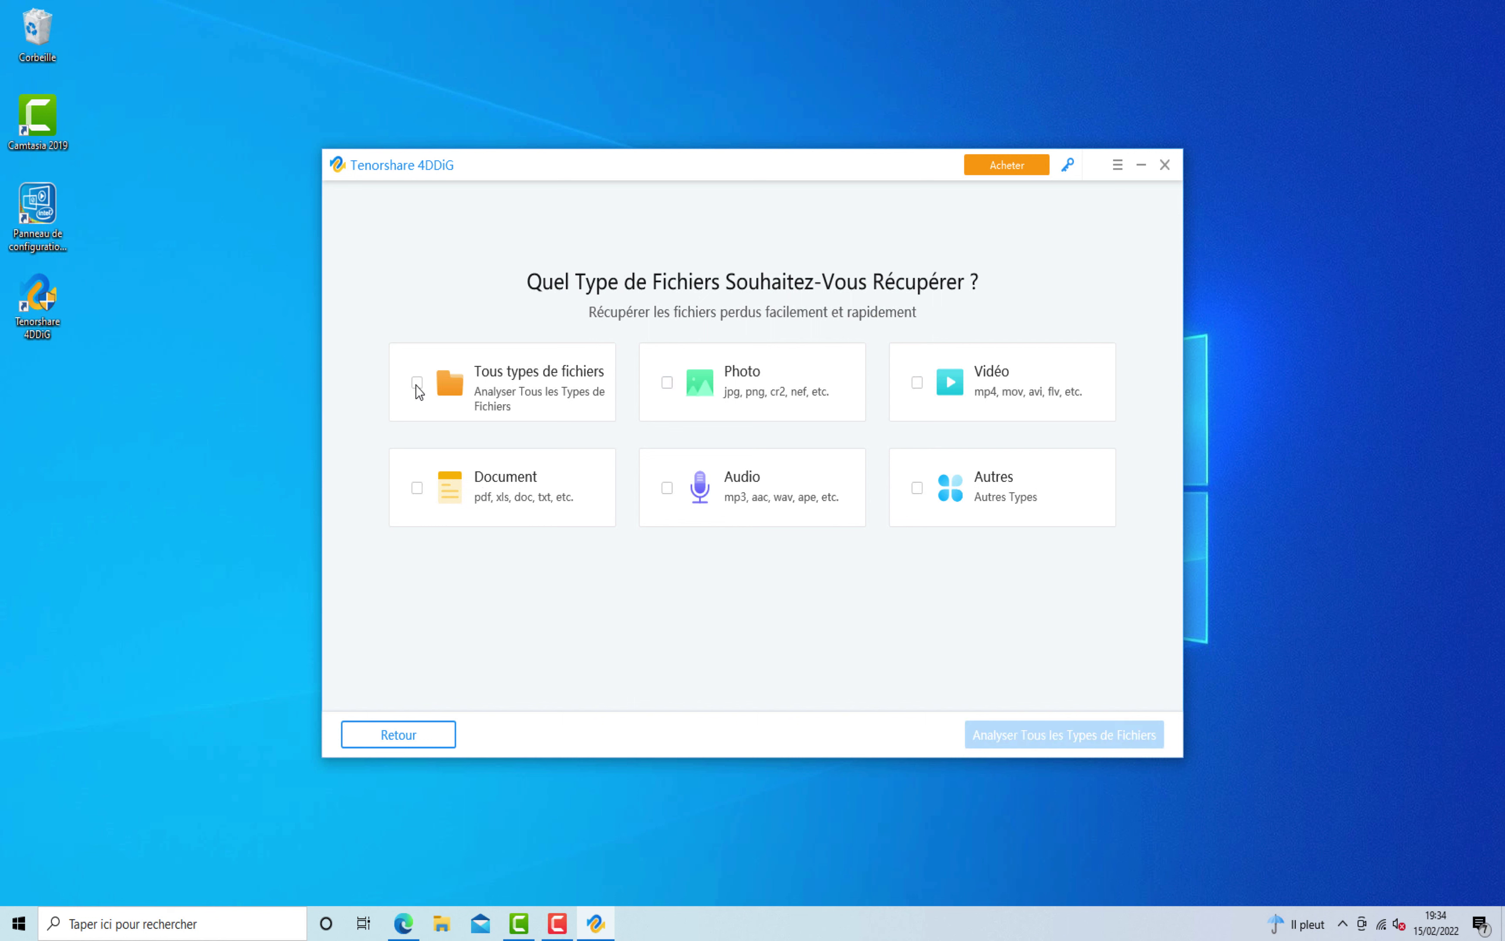
click(416, 383)
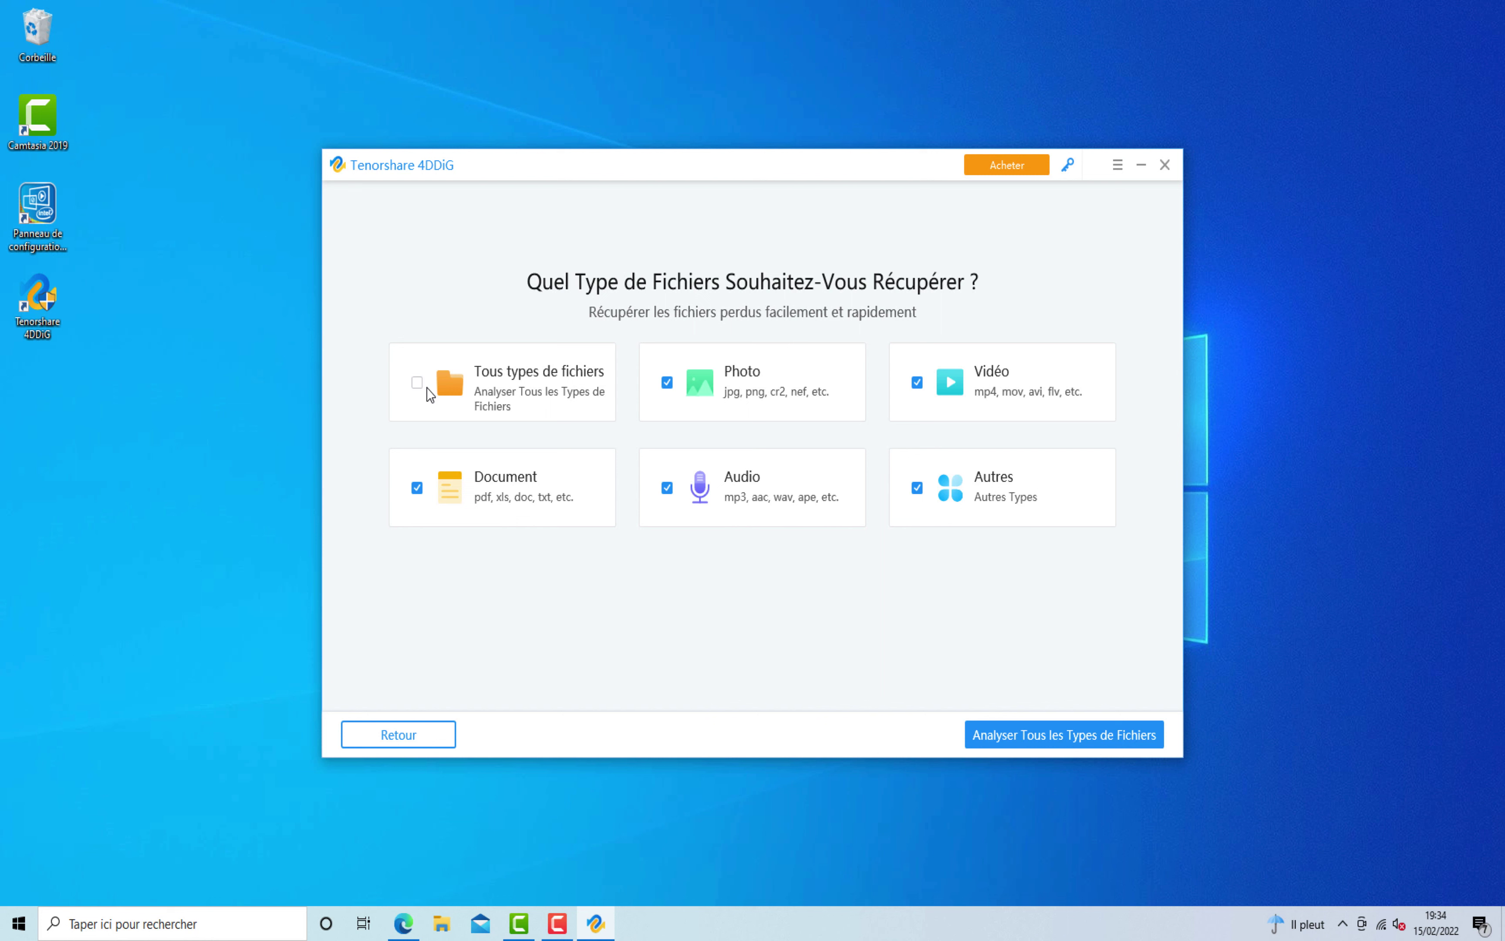
click(428, 392)
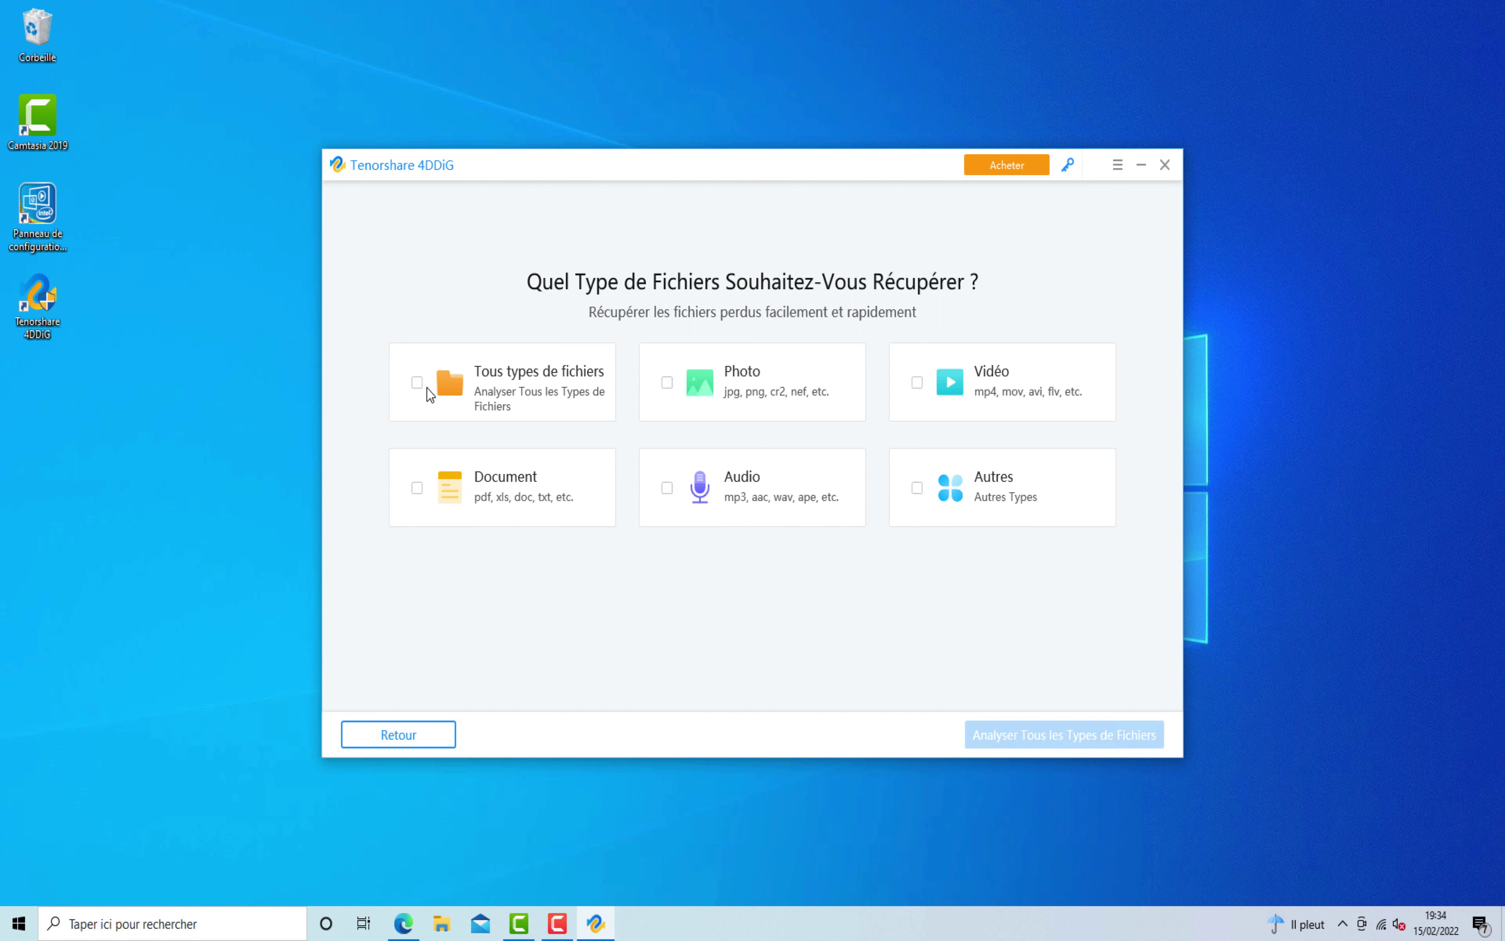
click(417, 489)
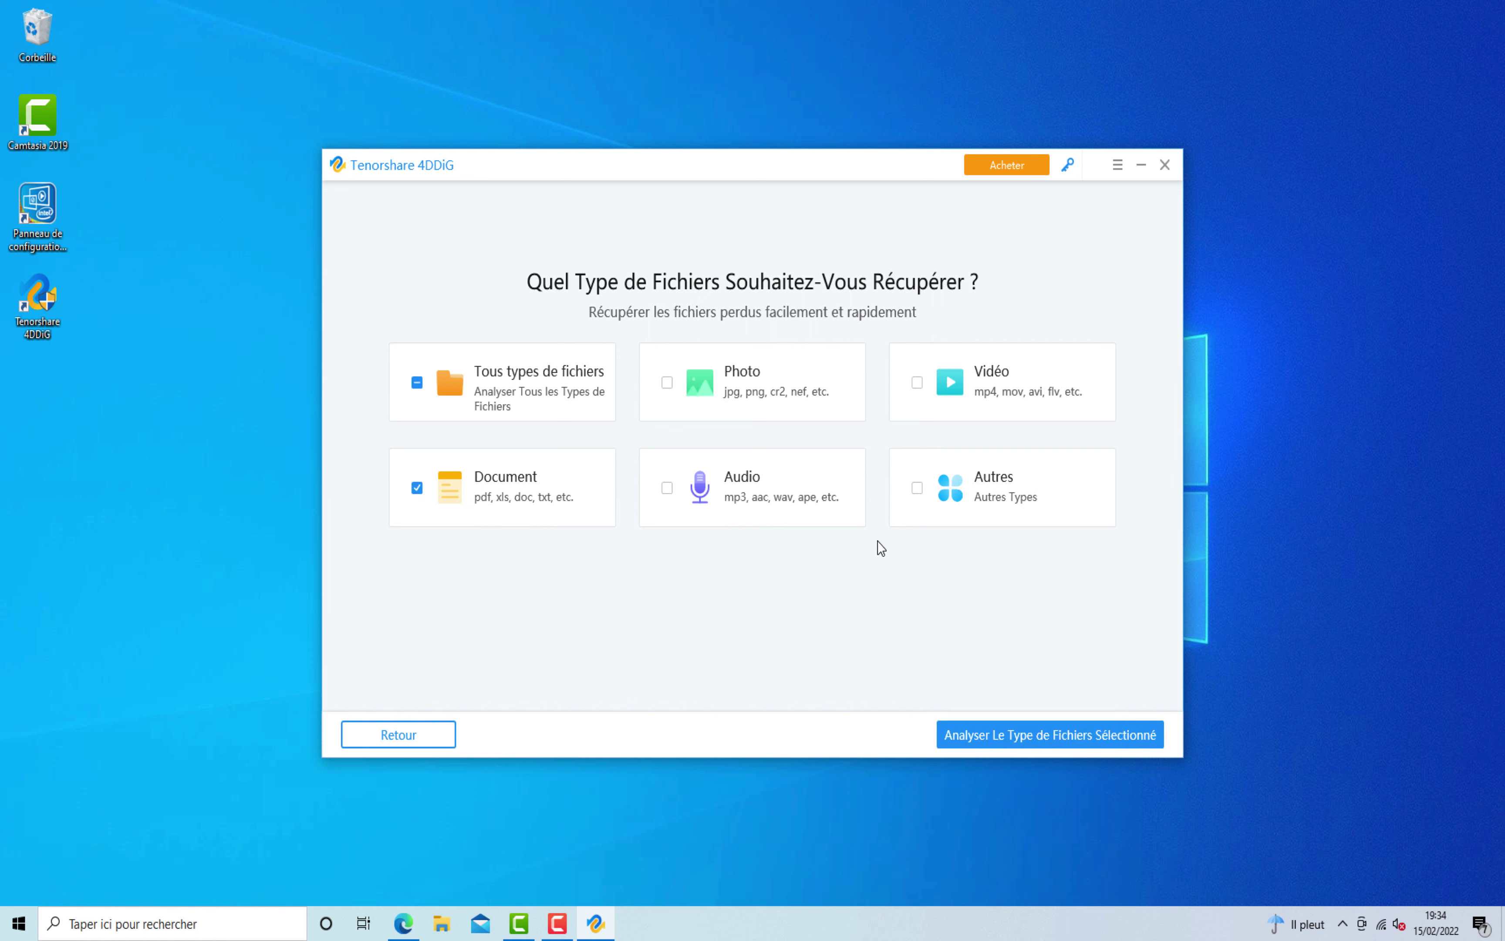
click(1023, 737)
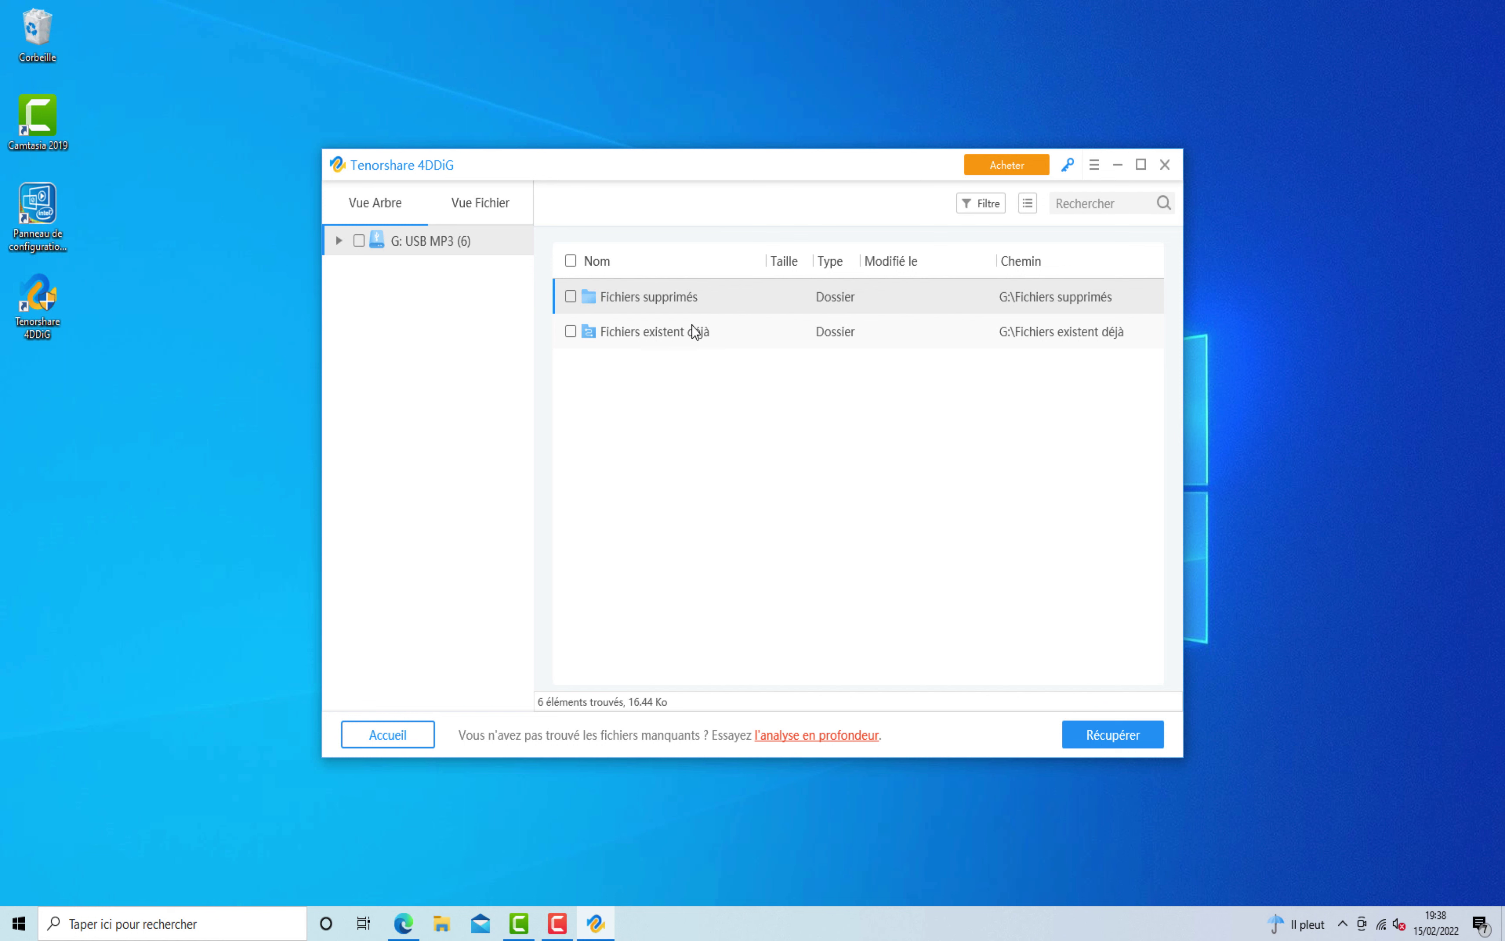
Step: Browse the deleted files down to the innermost subfolder of .TemporaryItems and select "test de récupération SkyFo.txt" for recovery
double_click(622, 304)
click(393, 300)
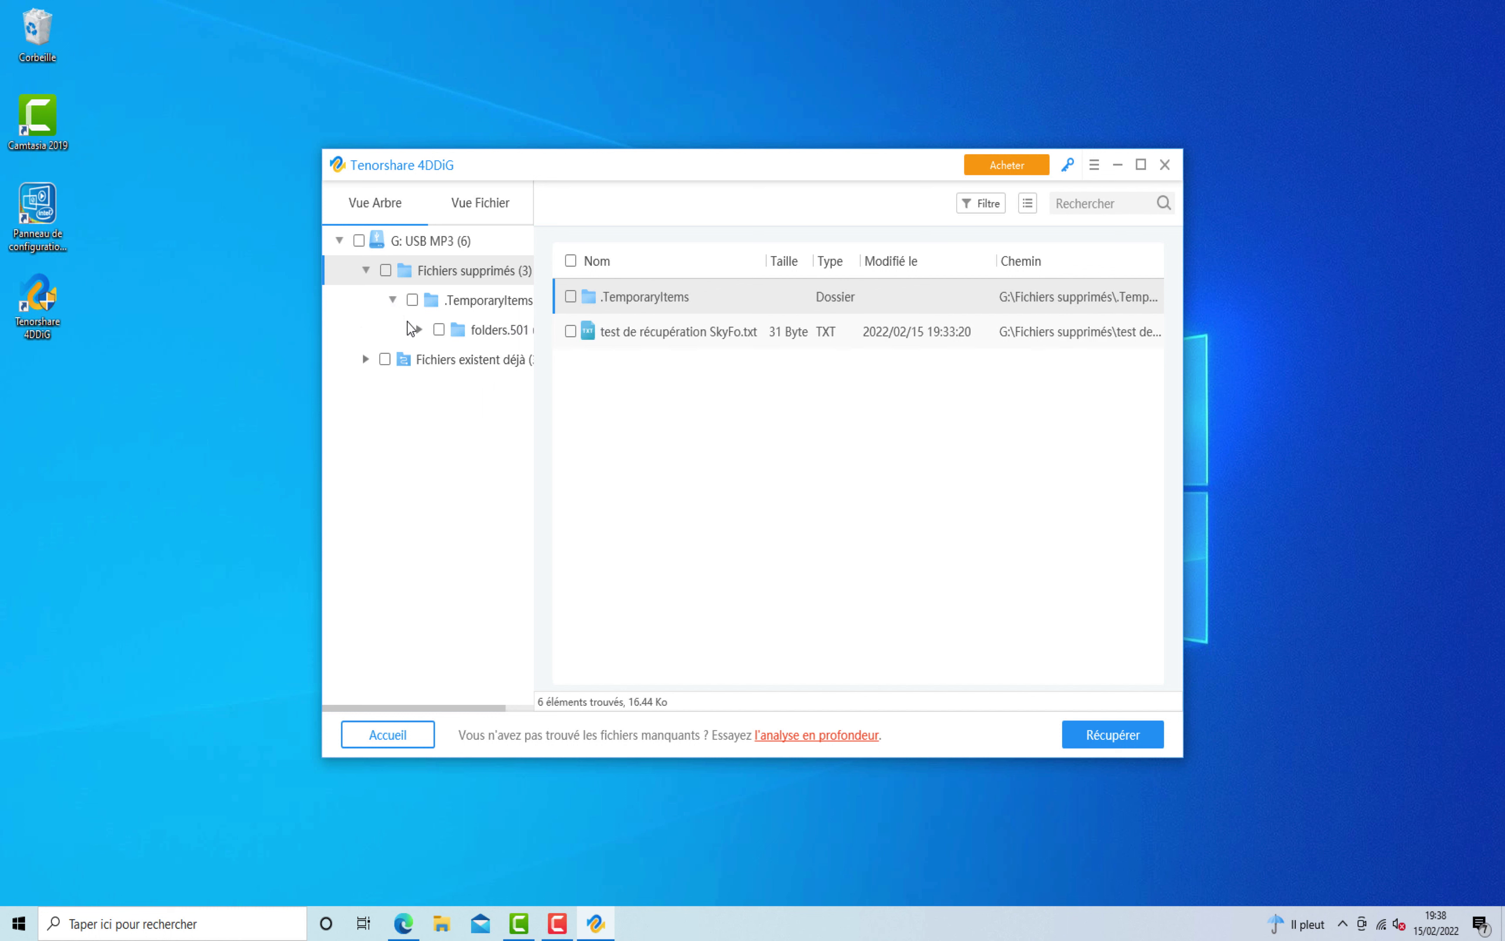
click(420, 330)
click(446, 361)
click(516, 389)
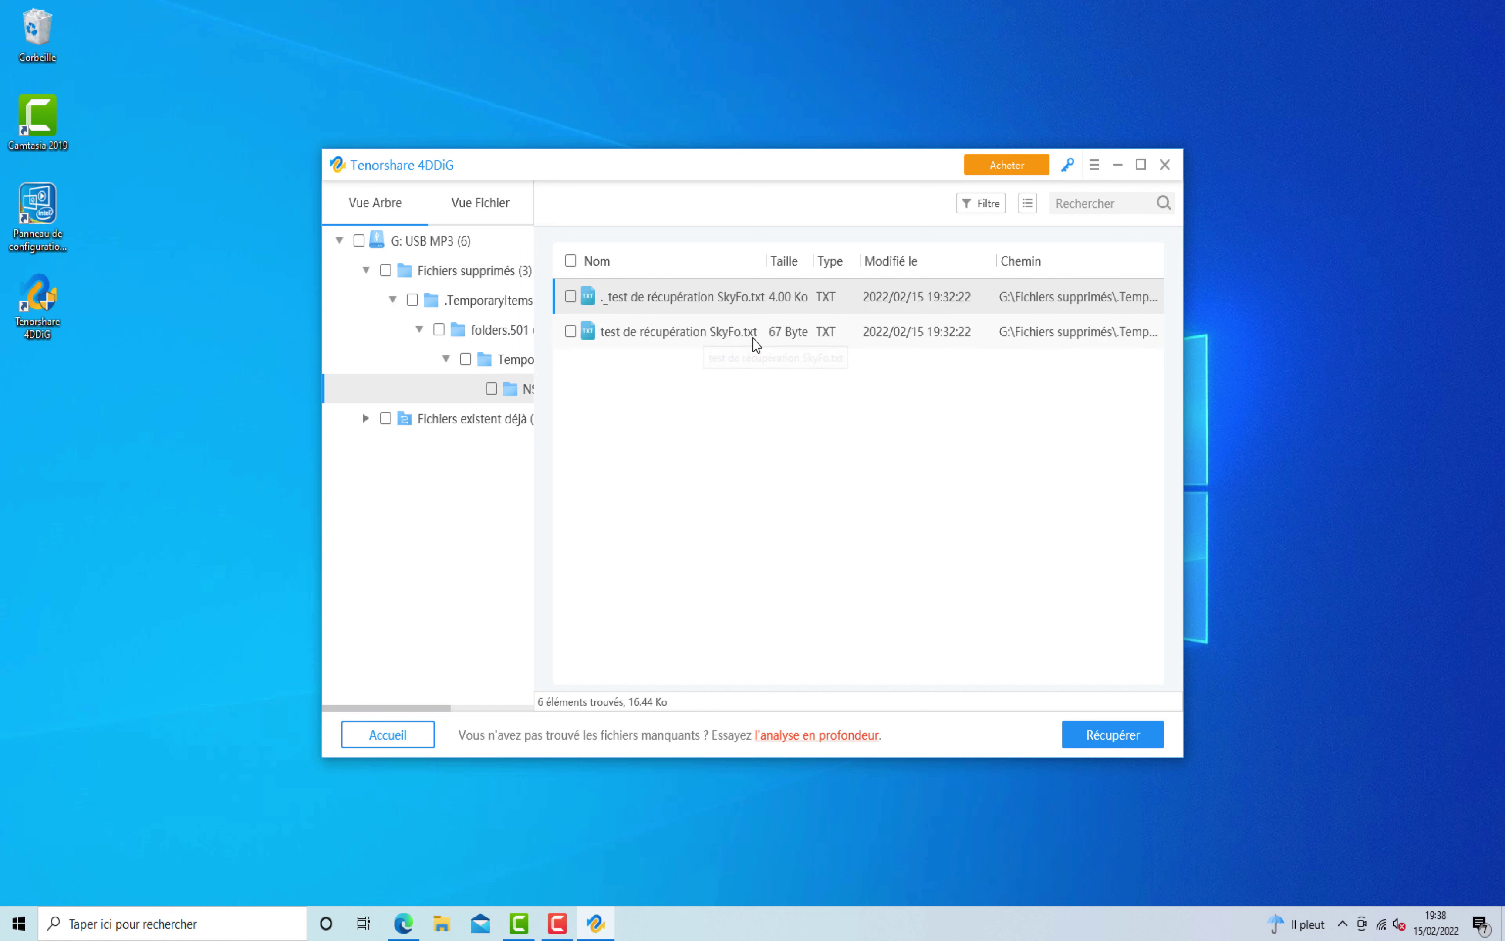
click(570, 332)
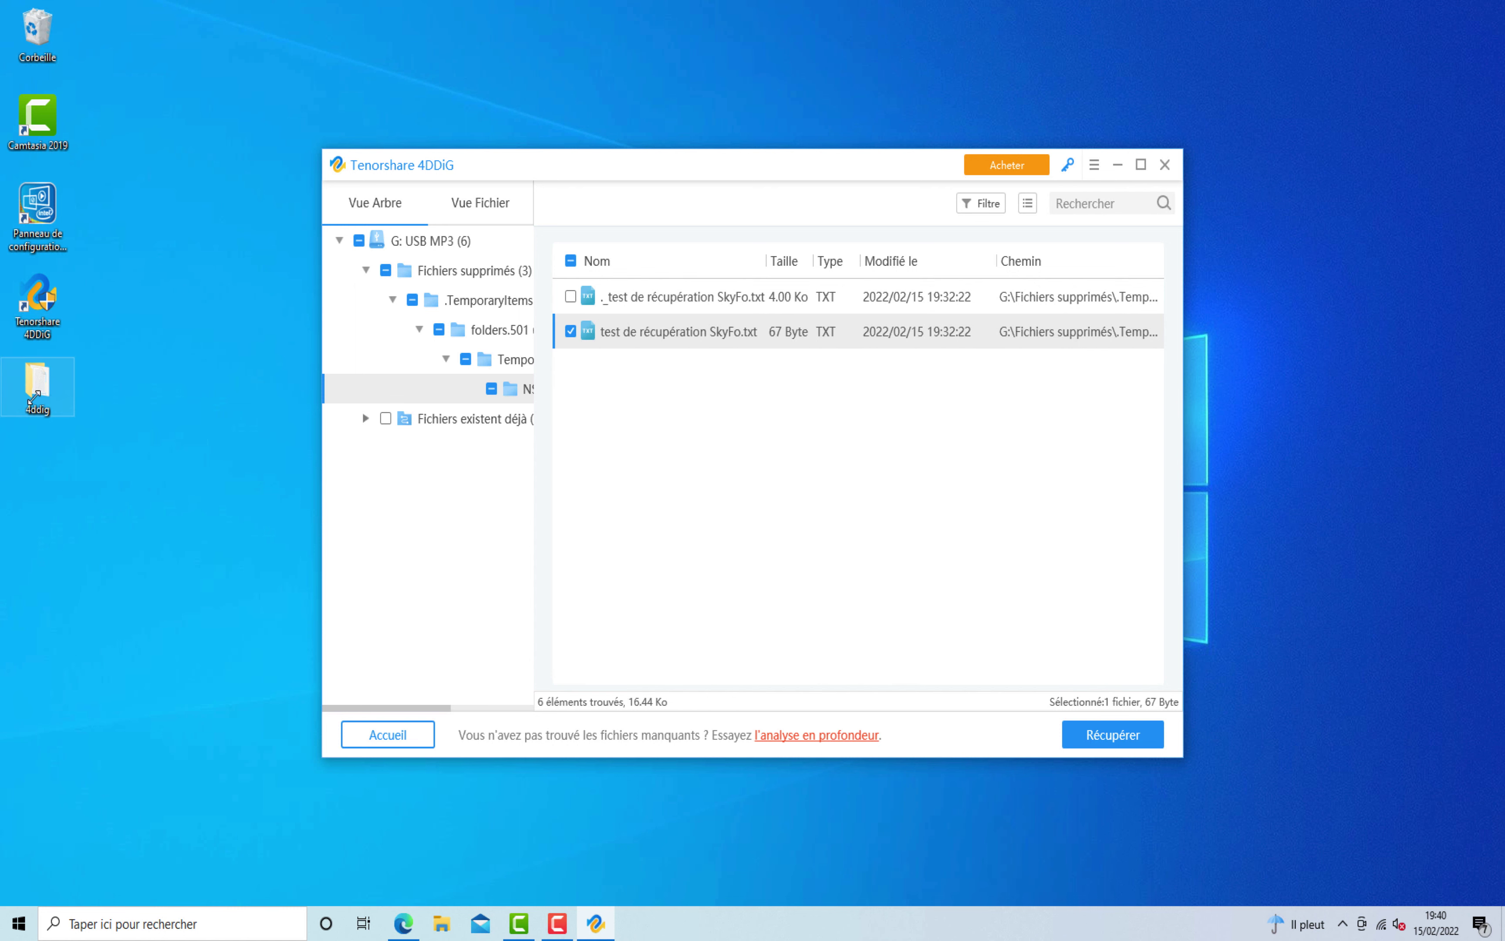
Step: Open the 4ddig folder on the desktop to check its contents
double_click(35, 386)
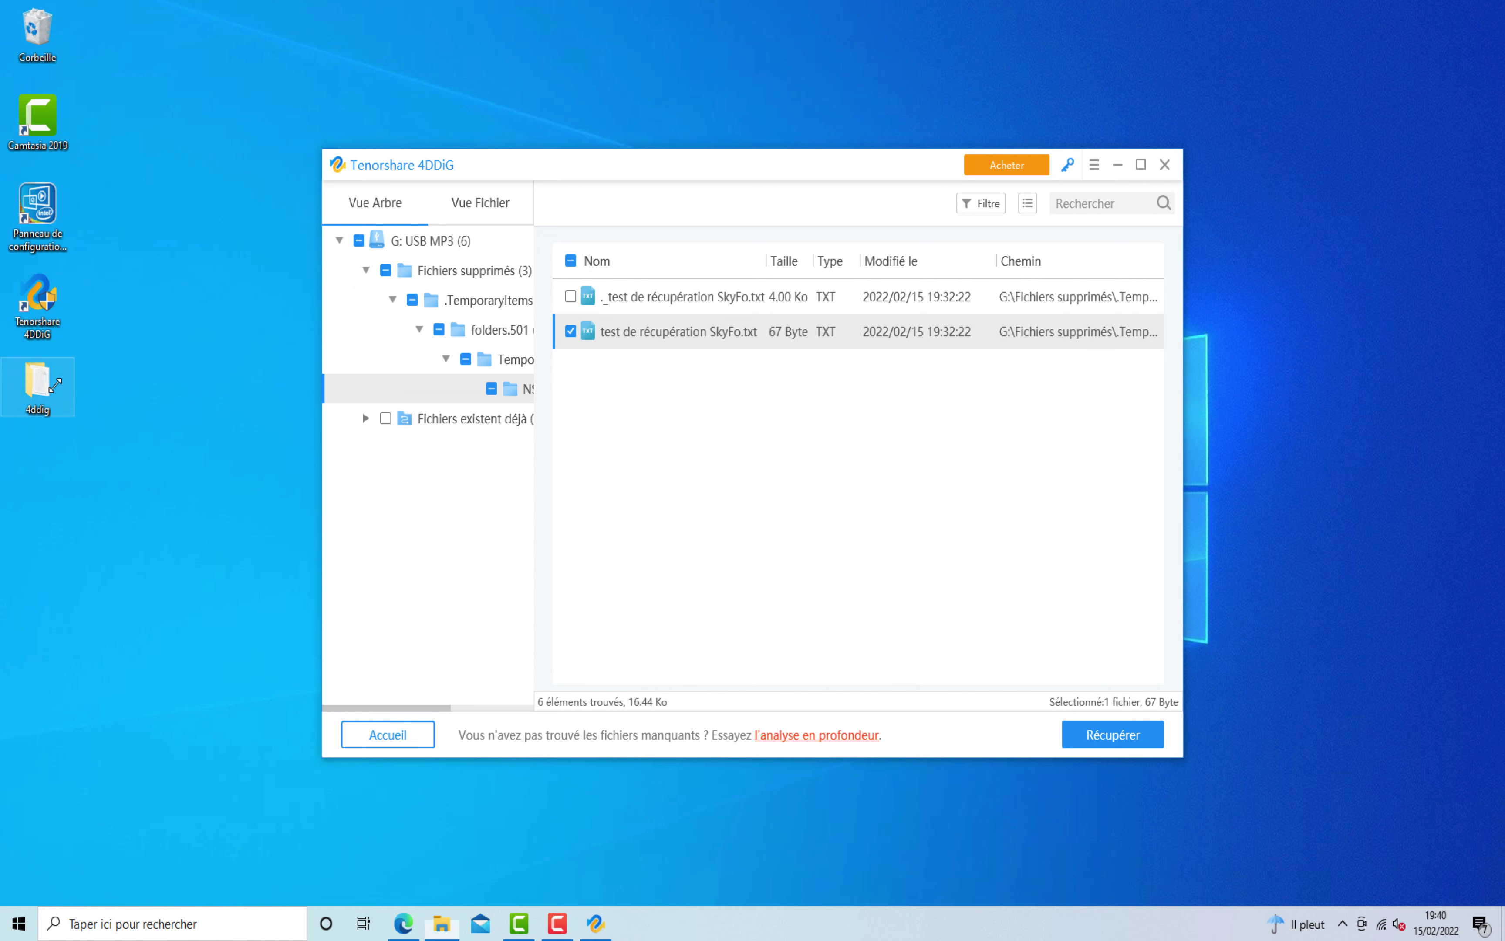
mouse_move(407, 473)
mouse_down()
mouse_move(453, 412)
mouse_move(415, 483)
mouse_up()
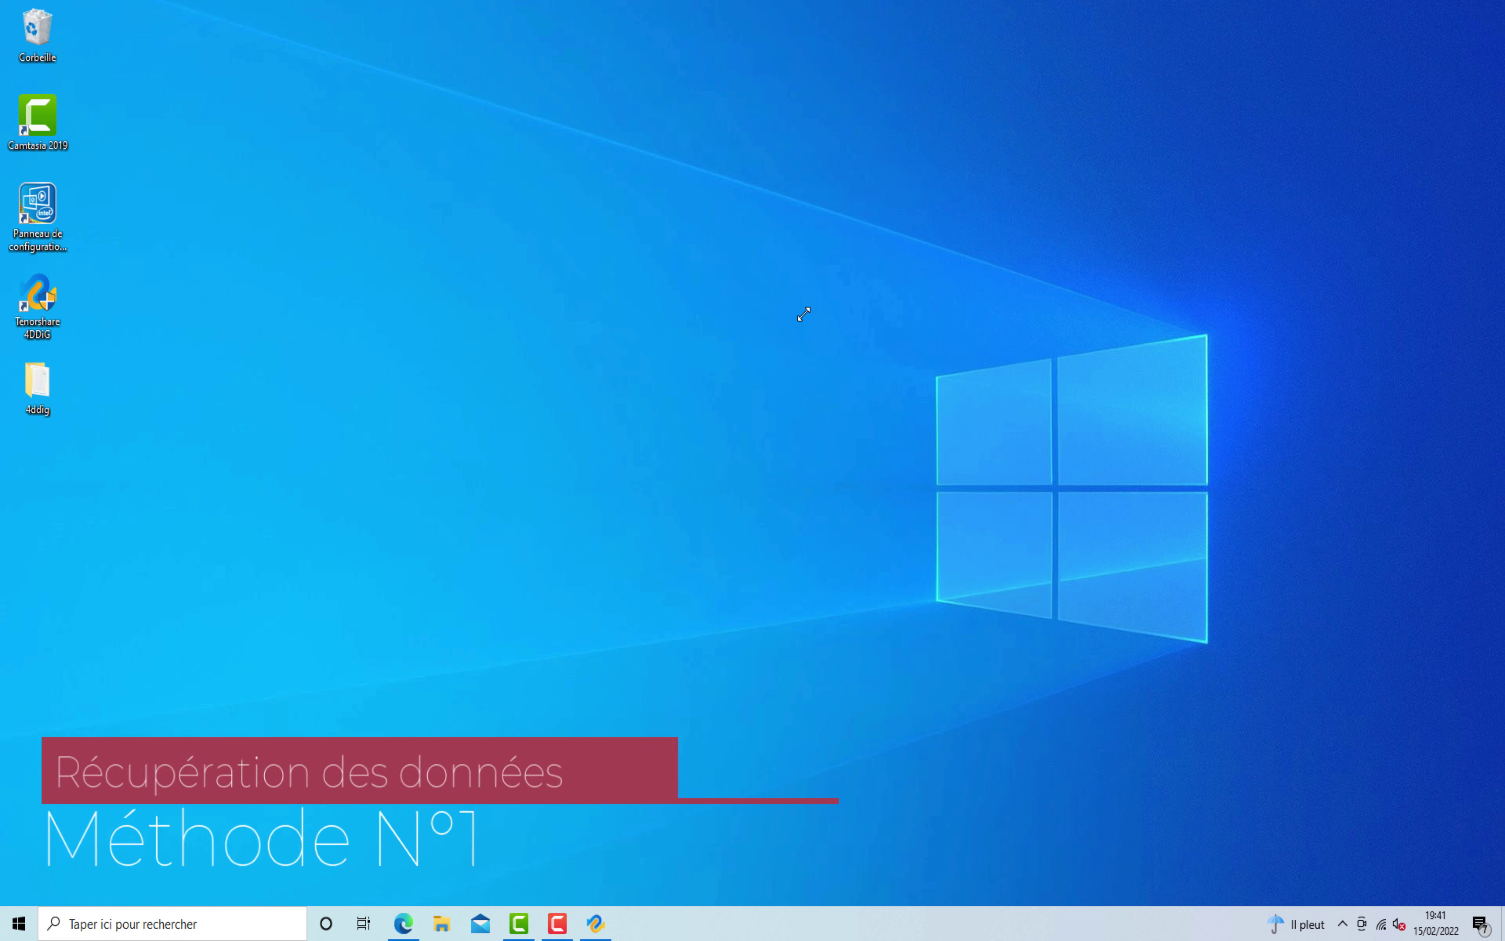
Step: Open a Command Prompt by running cmd from the Run dialog
key(super+r)
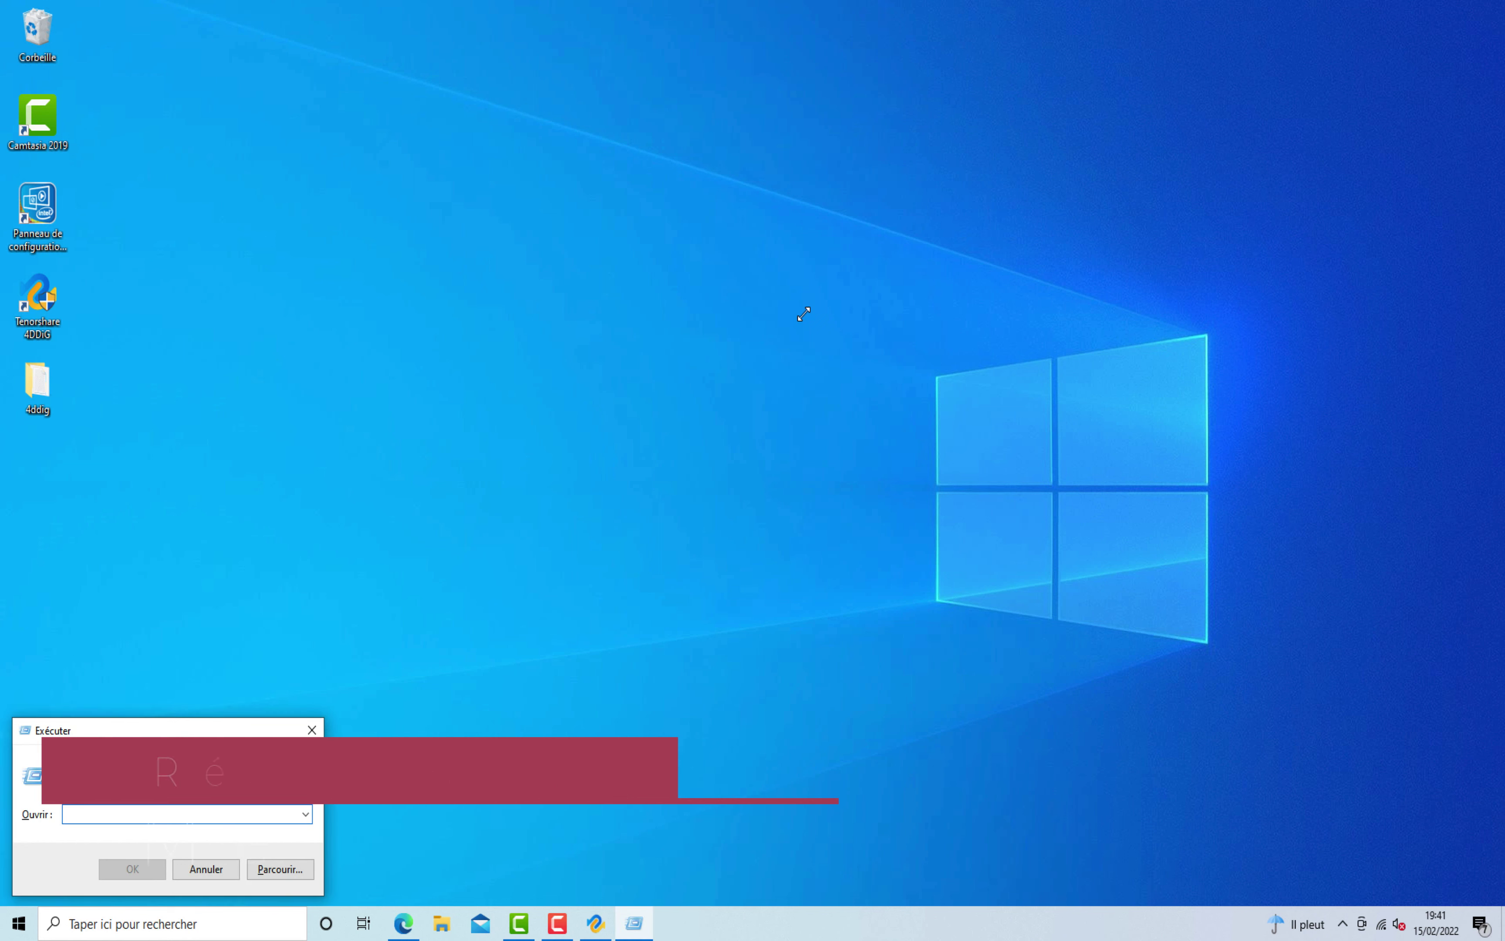
text(cmd)
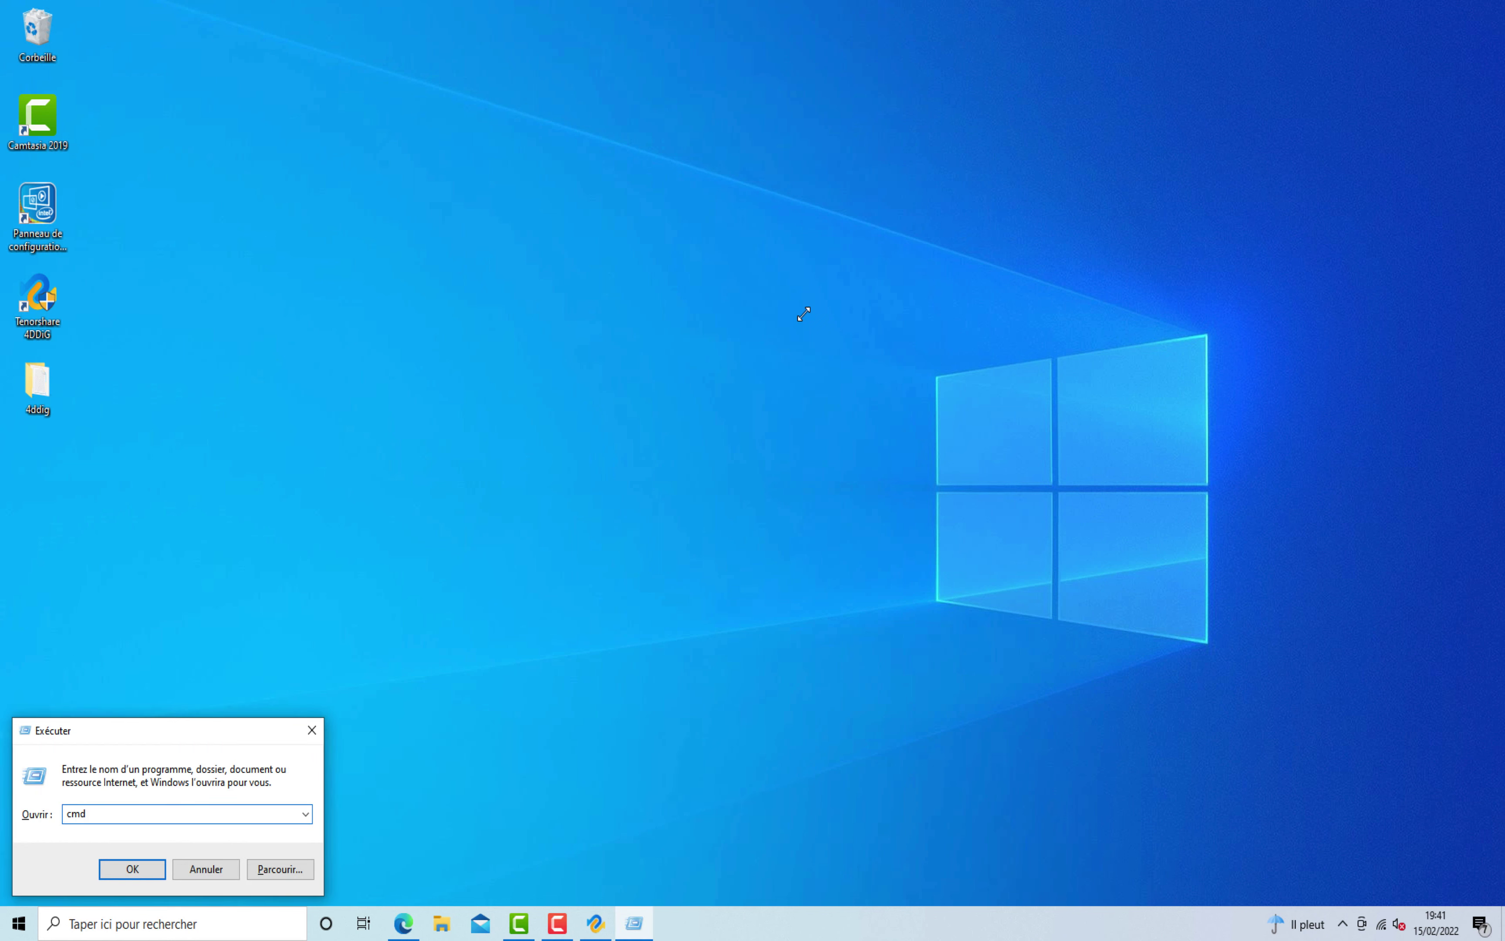
key(Return)
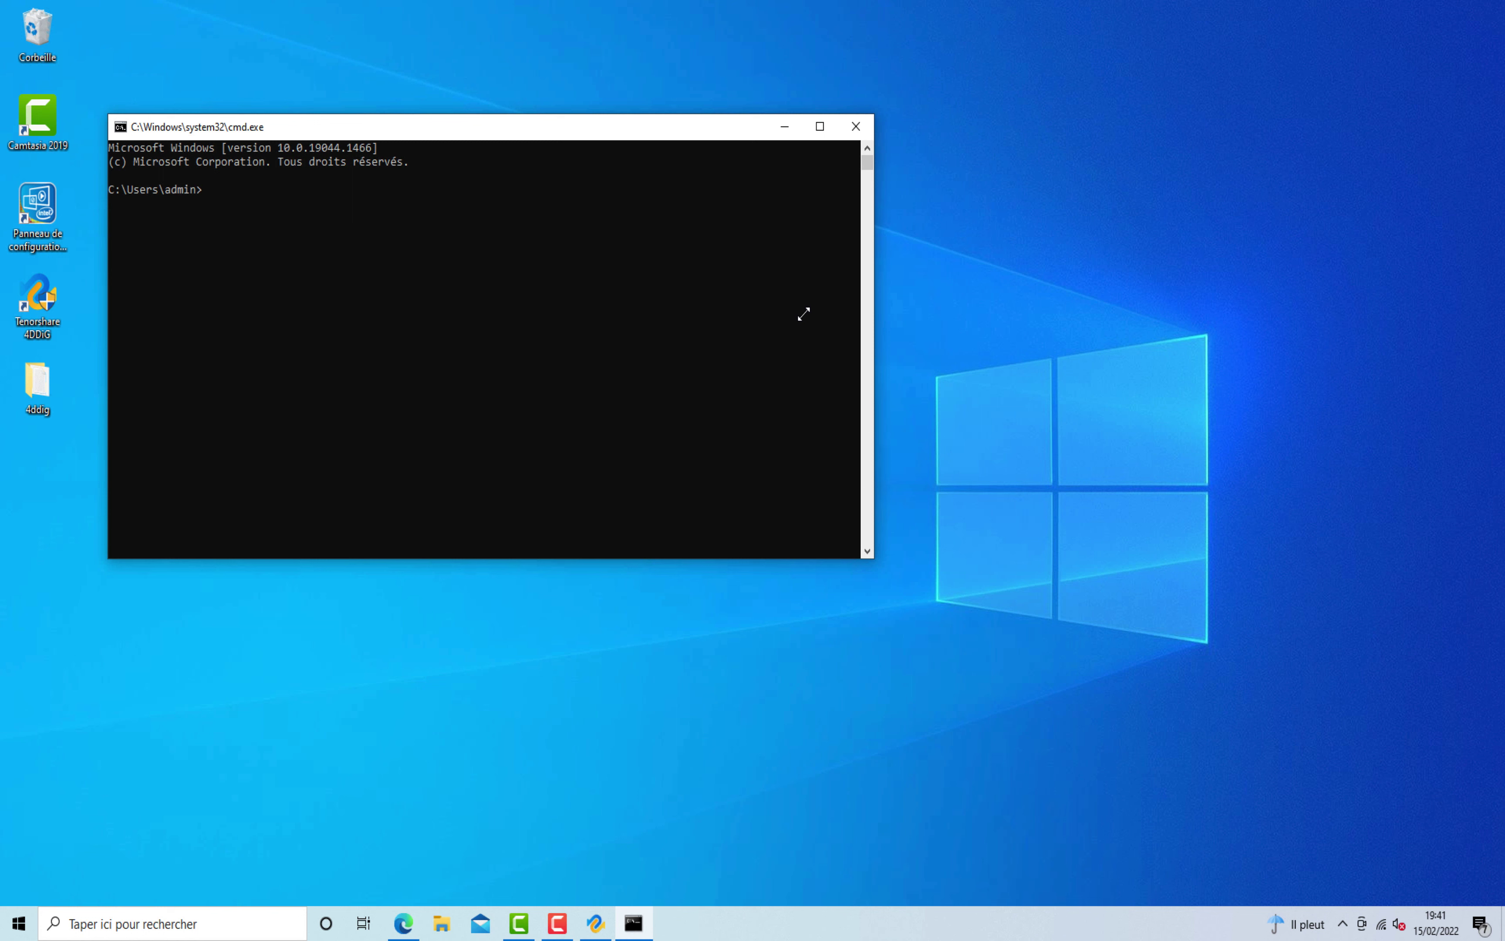
Step: Write the disk check command chkdsk X:/F at the prompt without running it
text(ch)
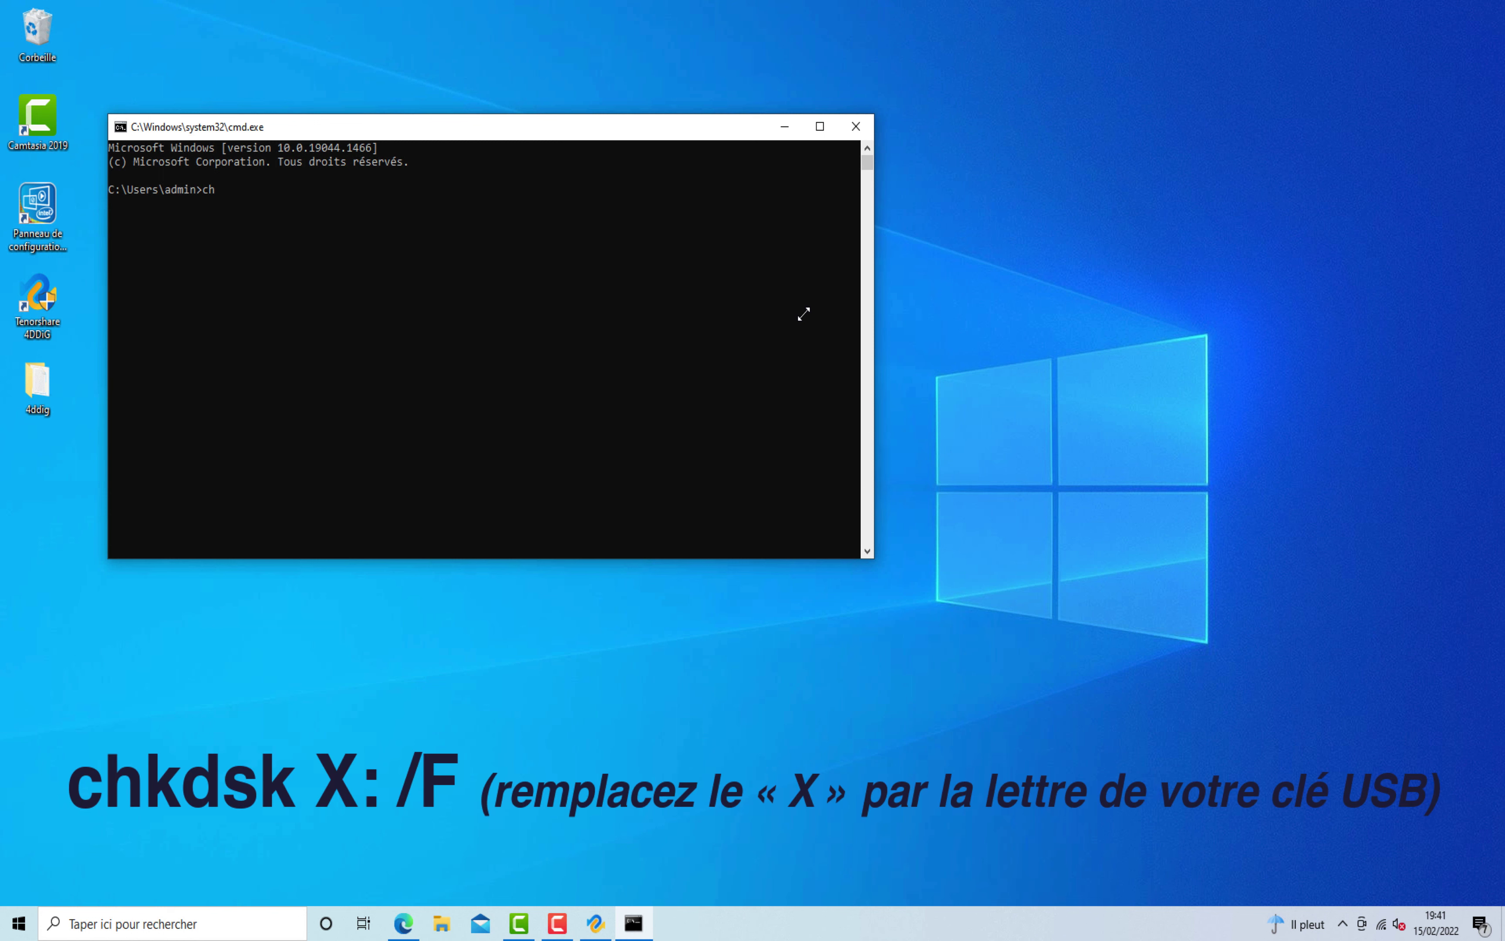
text(kdsk X:/)
key(Left)
key(Left)
key(Left)
Step: Look up the USB drive's letter in File Explorer, replace X with G in the chkdsk command and run it
click(442, 923)
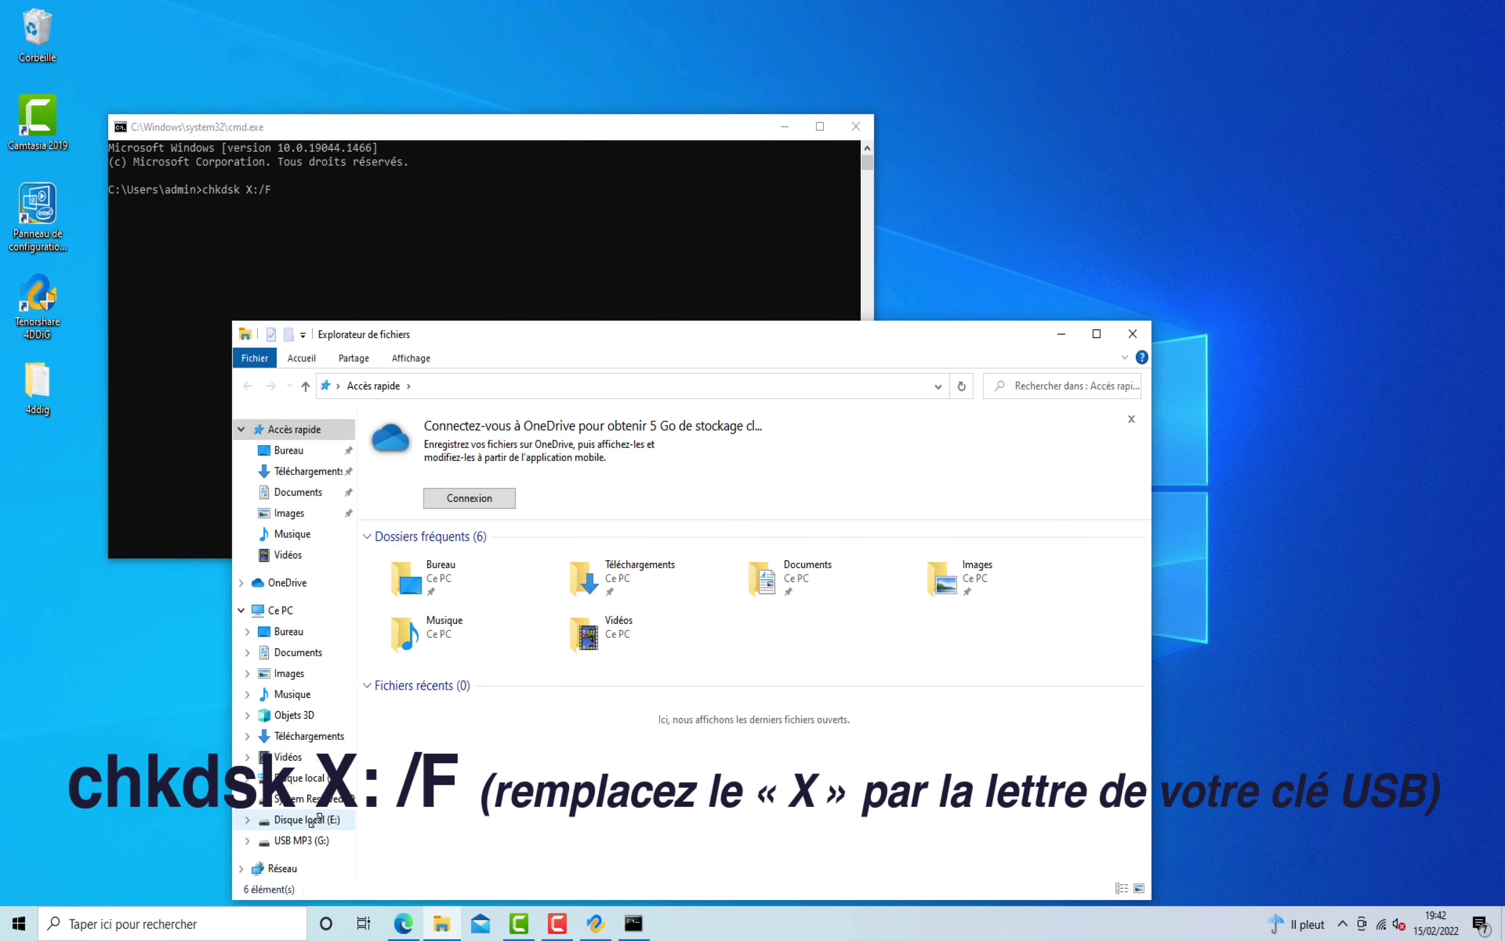
click(759, 300)
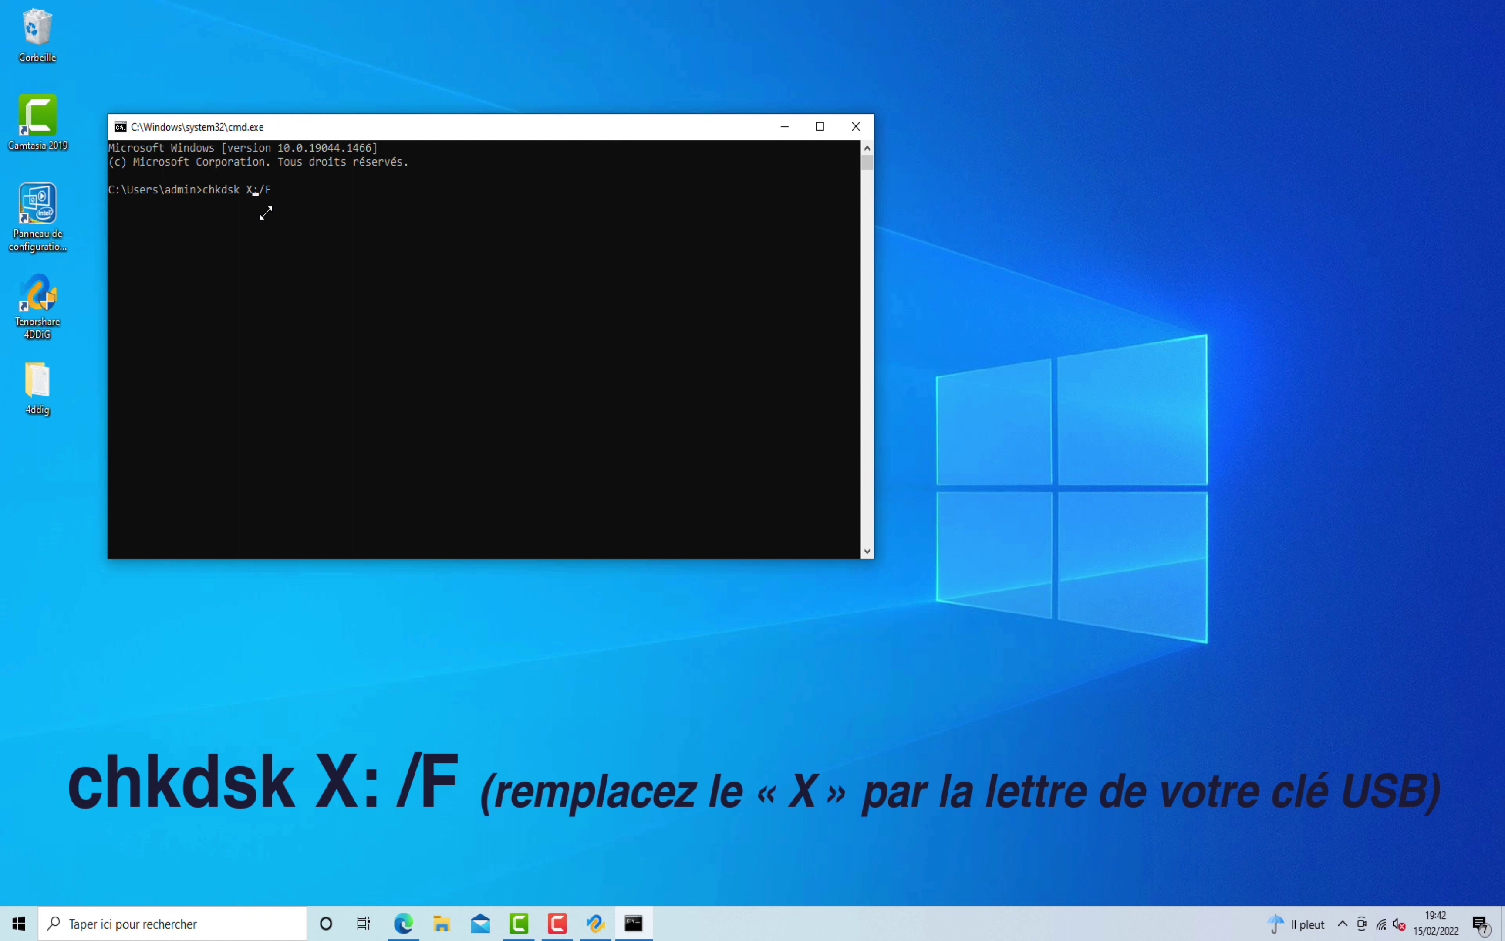
key(BackSpace)
text(G)
key(Return)
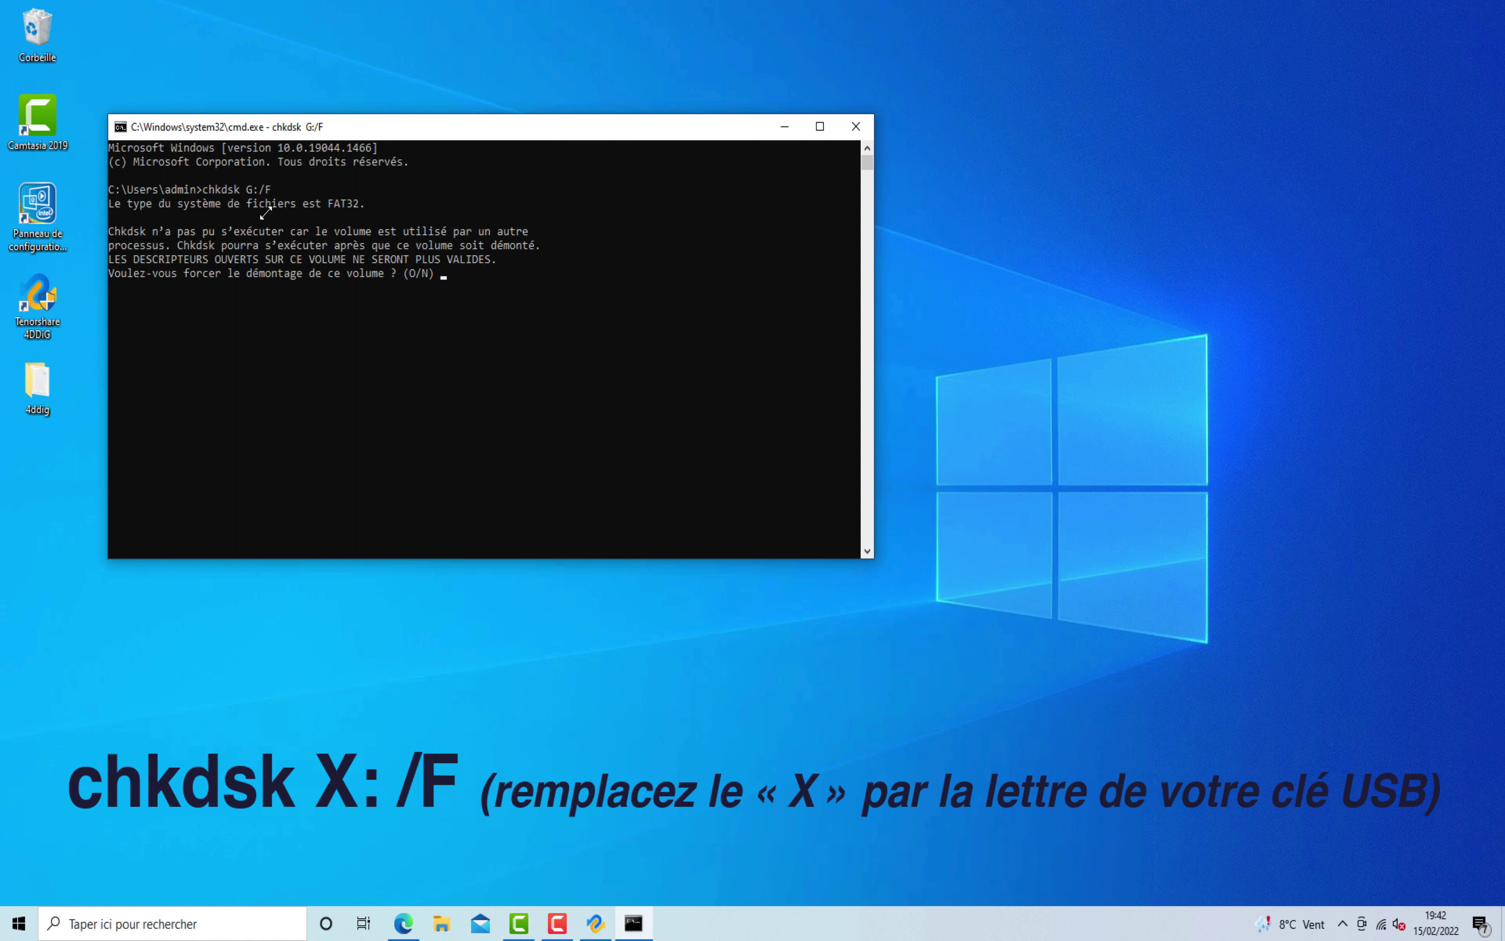
Step: Answer O to force the volume's dismount and O to convert the lost links into files
text(O)
key(BackSpace)
text(O)
key(Return)
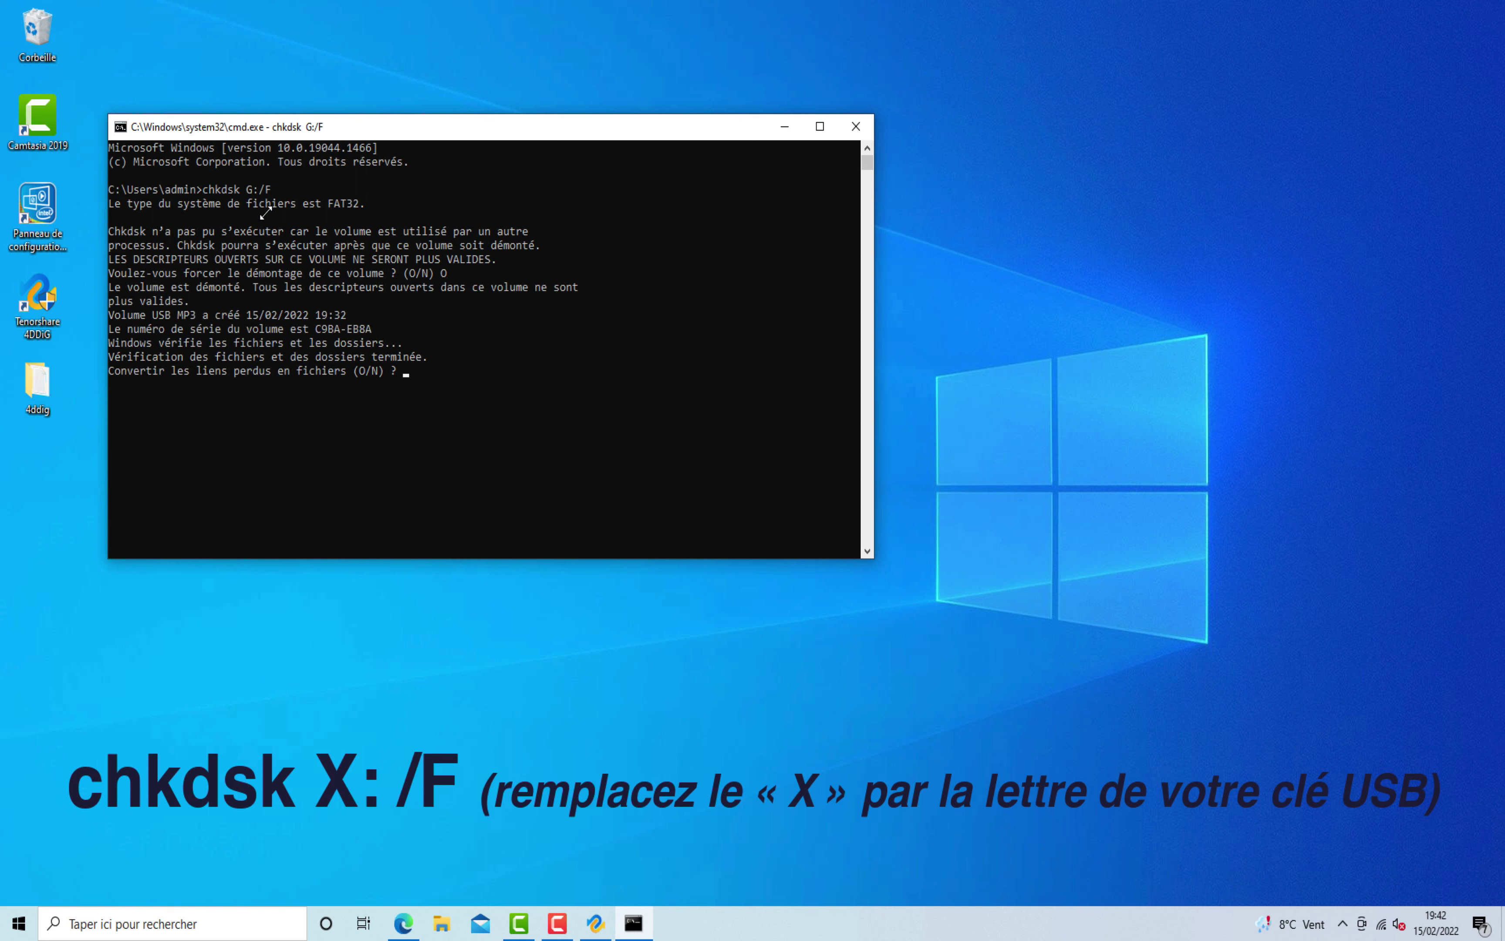
text(O)
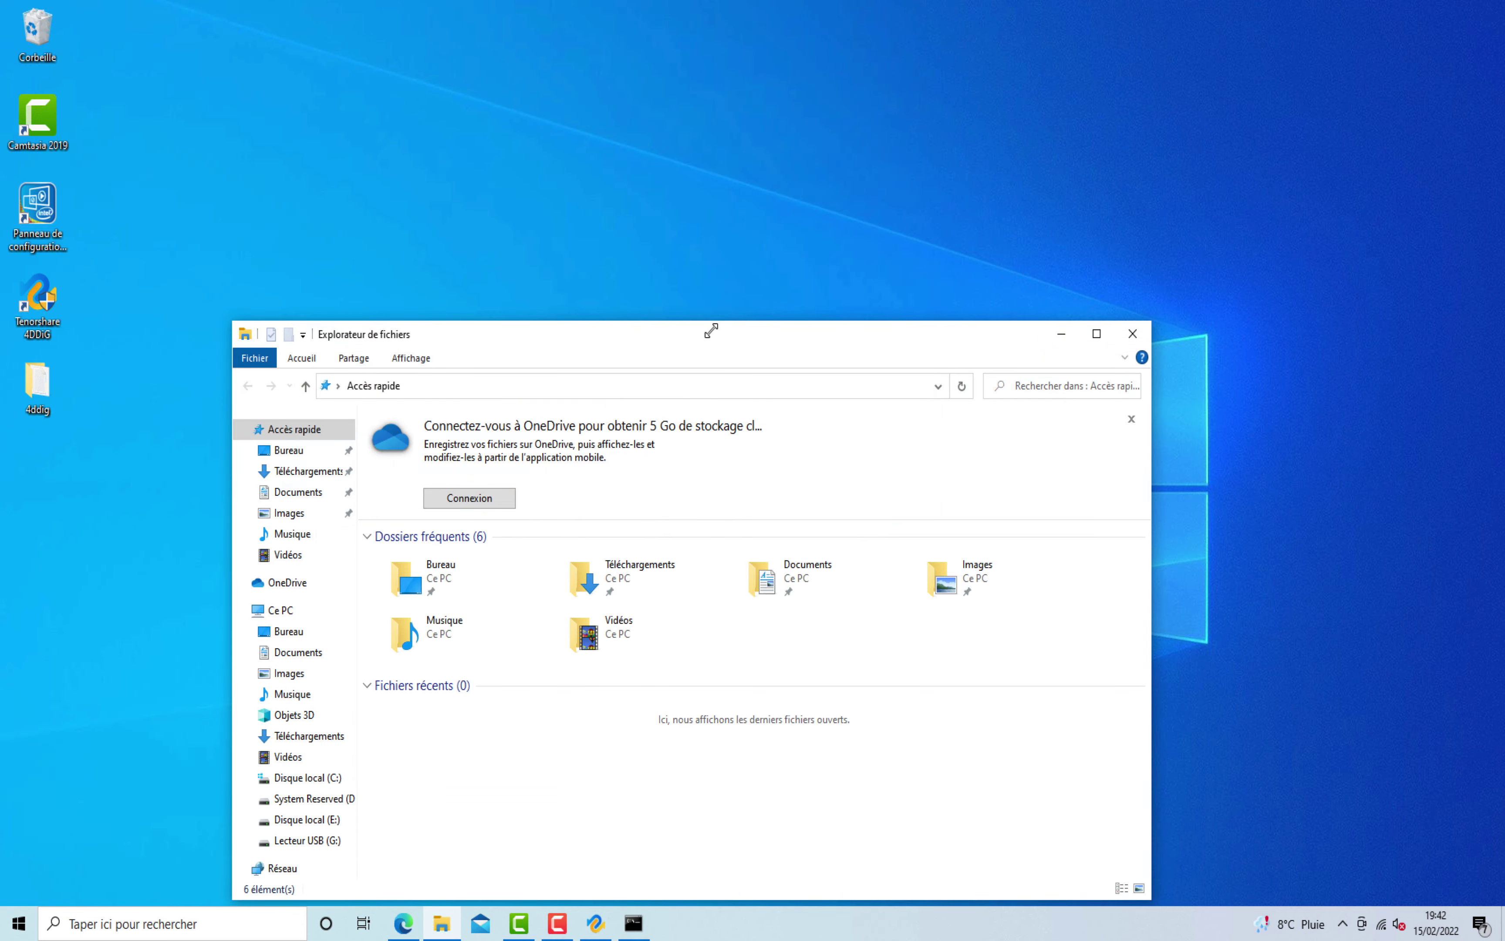
Step: Open the properties of the USB MP3 (G:) drive from Ce PC in File Explorer
drag(710, 331, 721, 184)
click(292, 463)
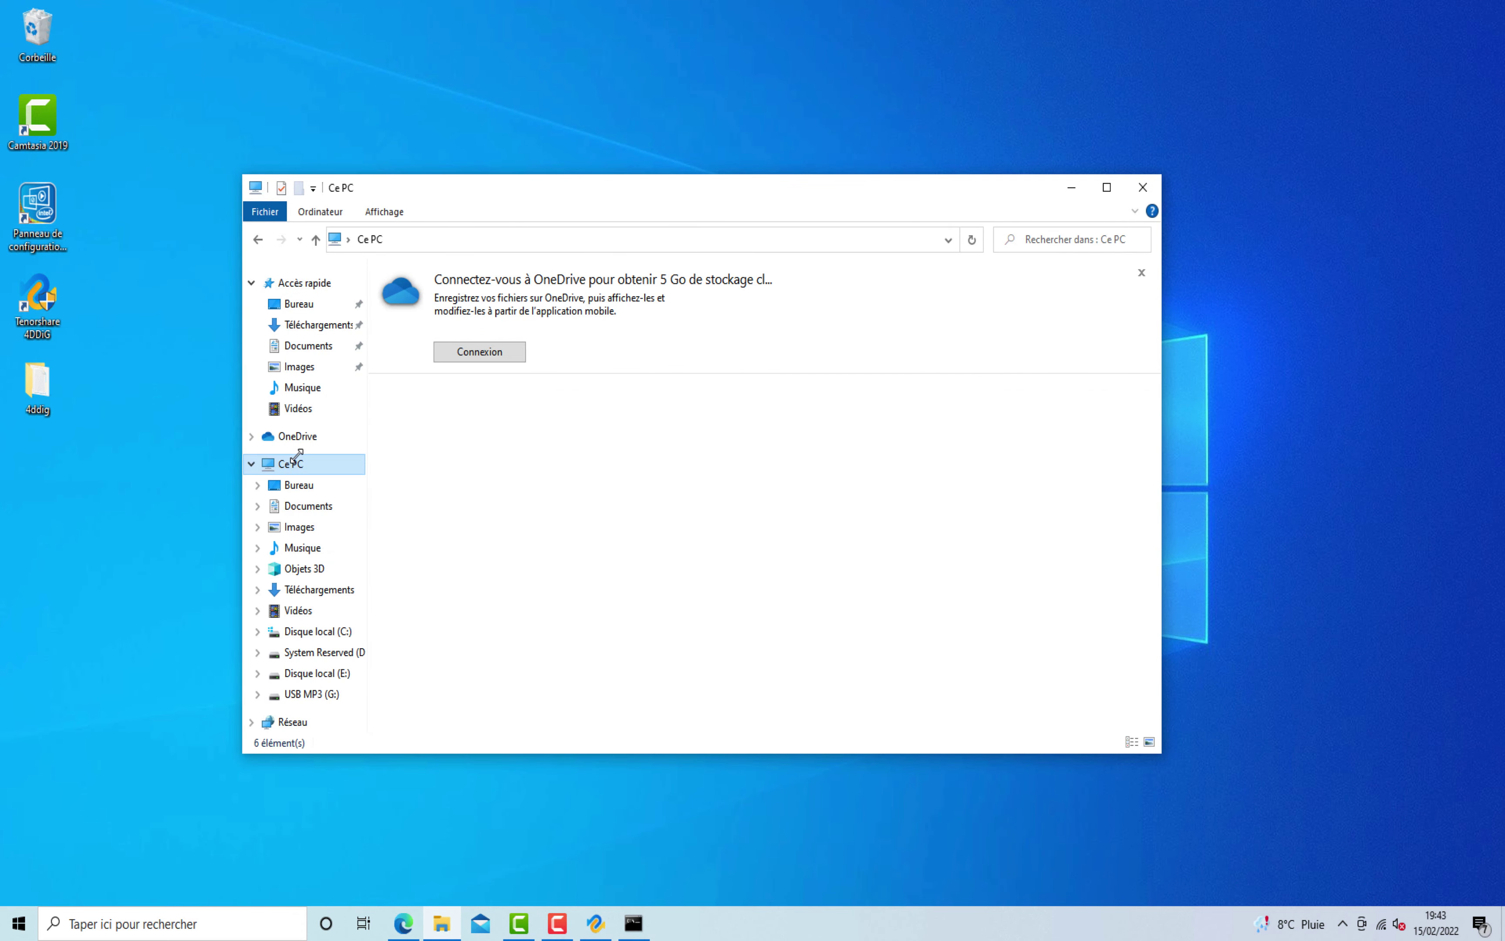
click(456, 529)
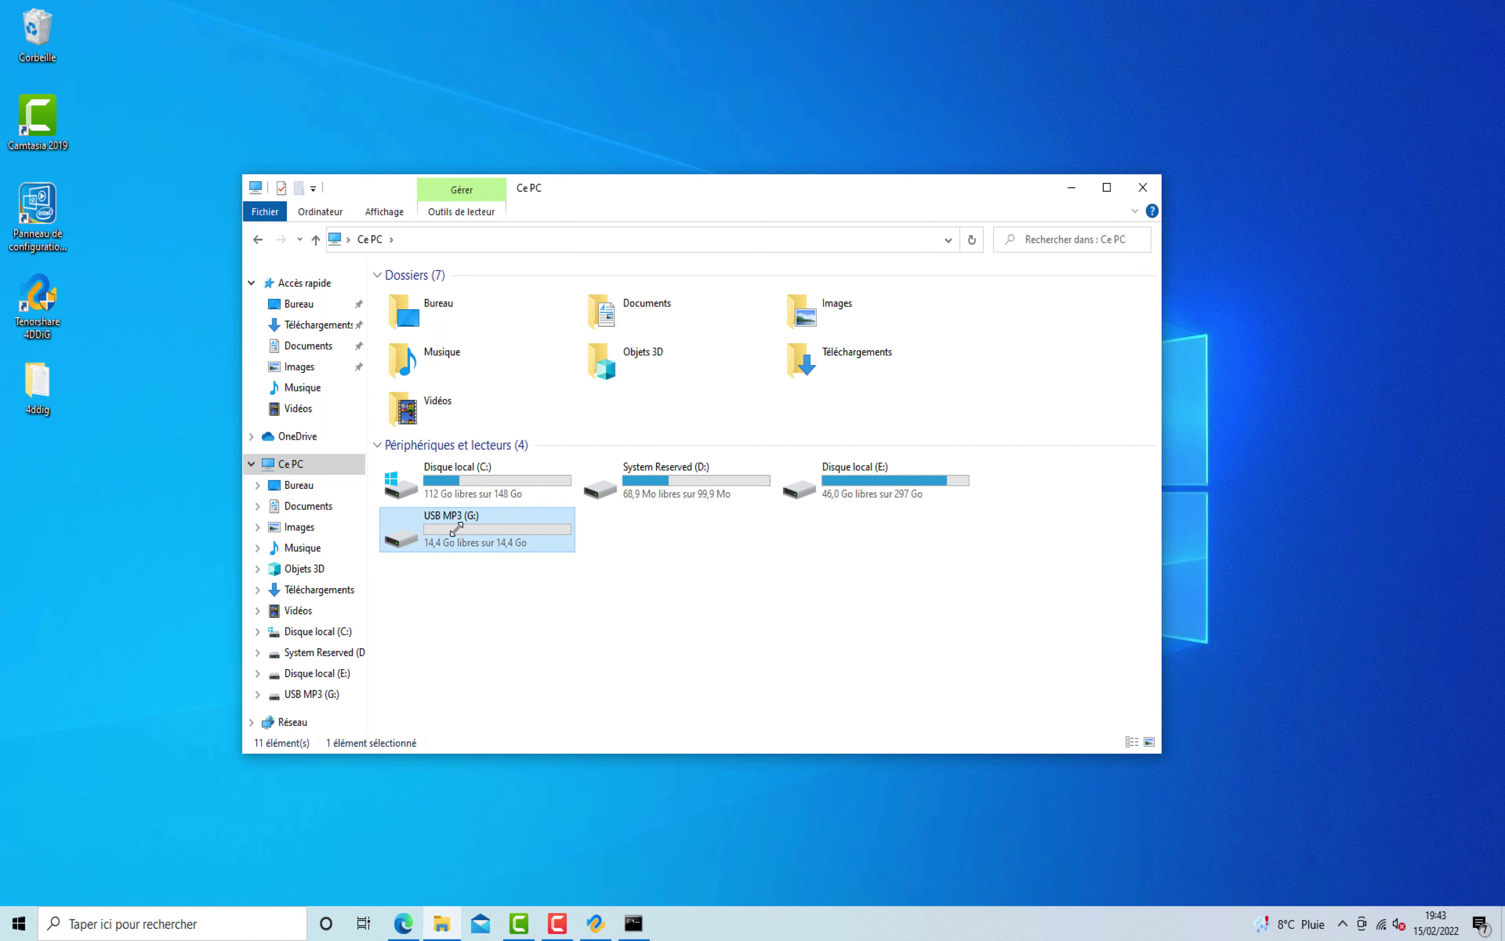
right_click(456, 528)
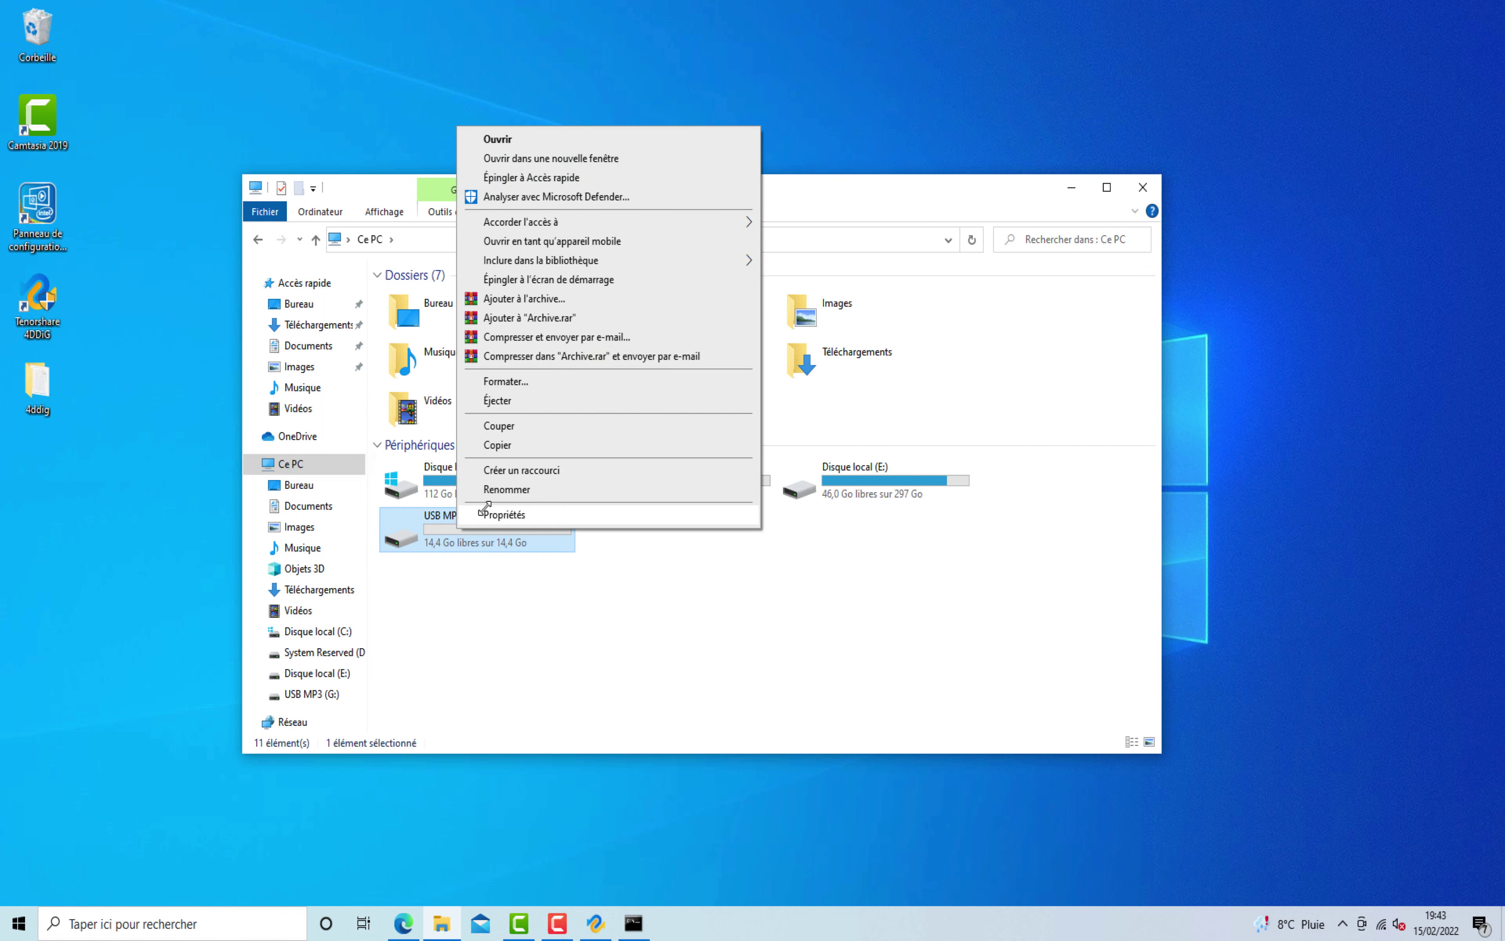
click(504, 514)
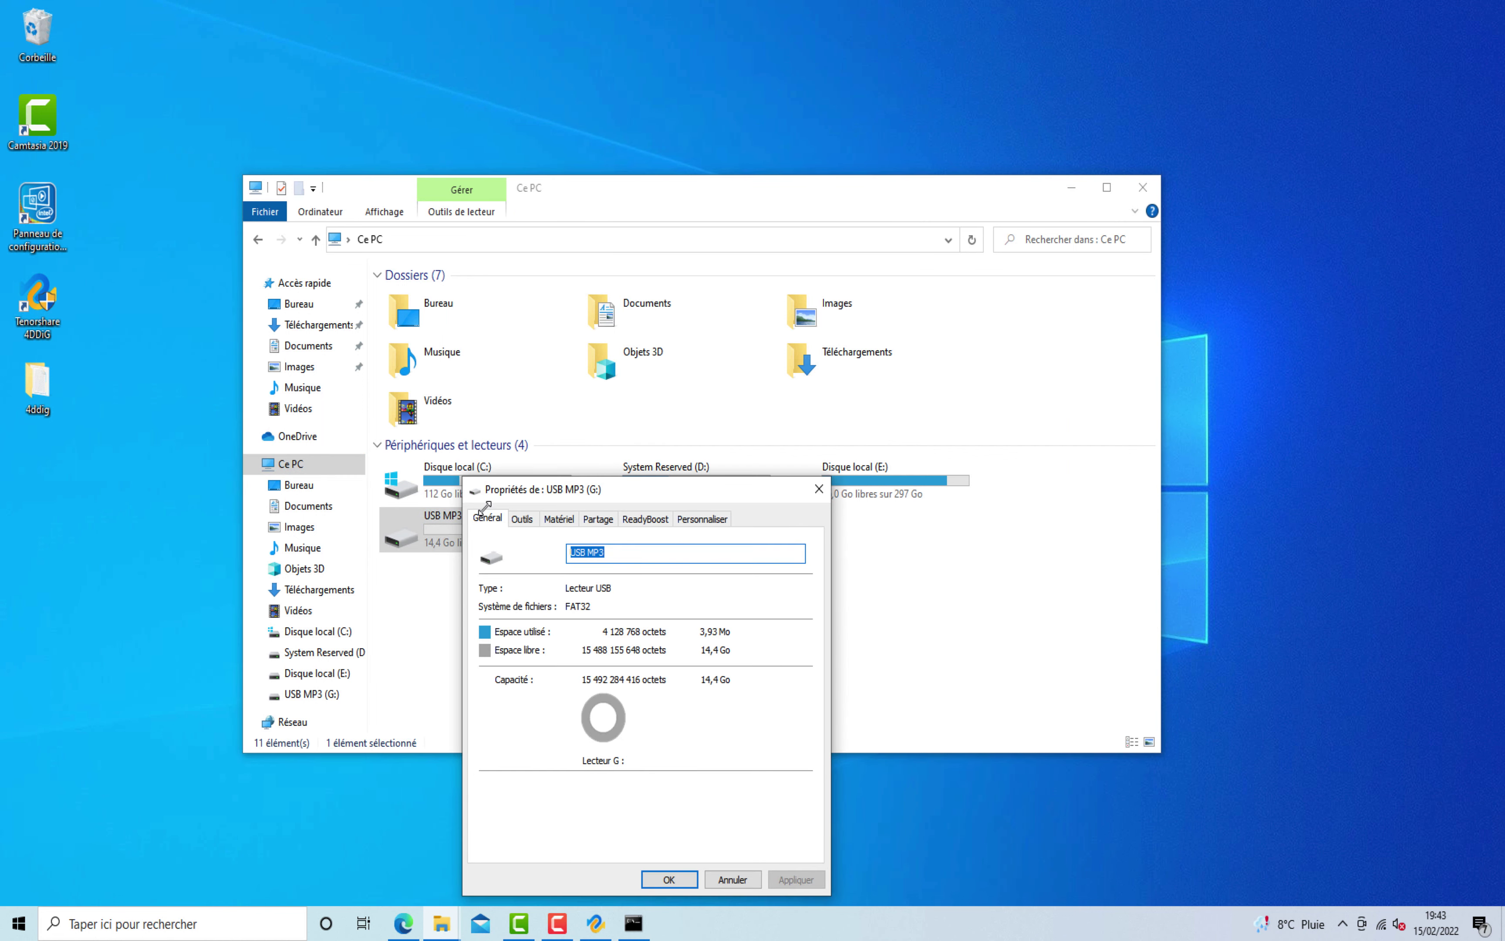
Step: Check the USB drive for errors using Analyser et réparer le lecteur, and close its properties and the File Explorer window
click(522, 518)
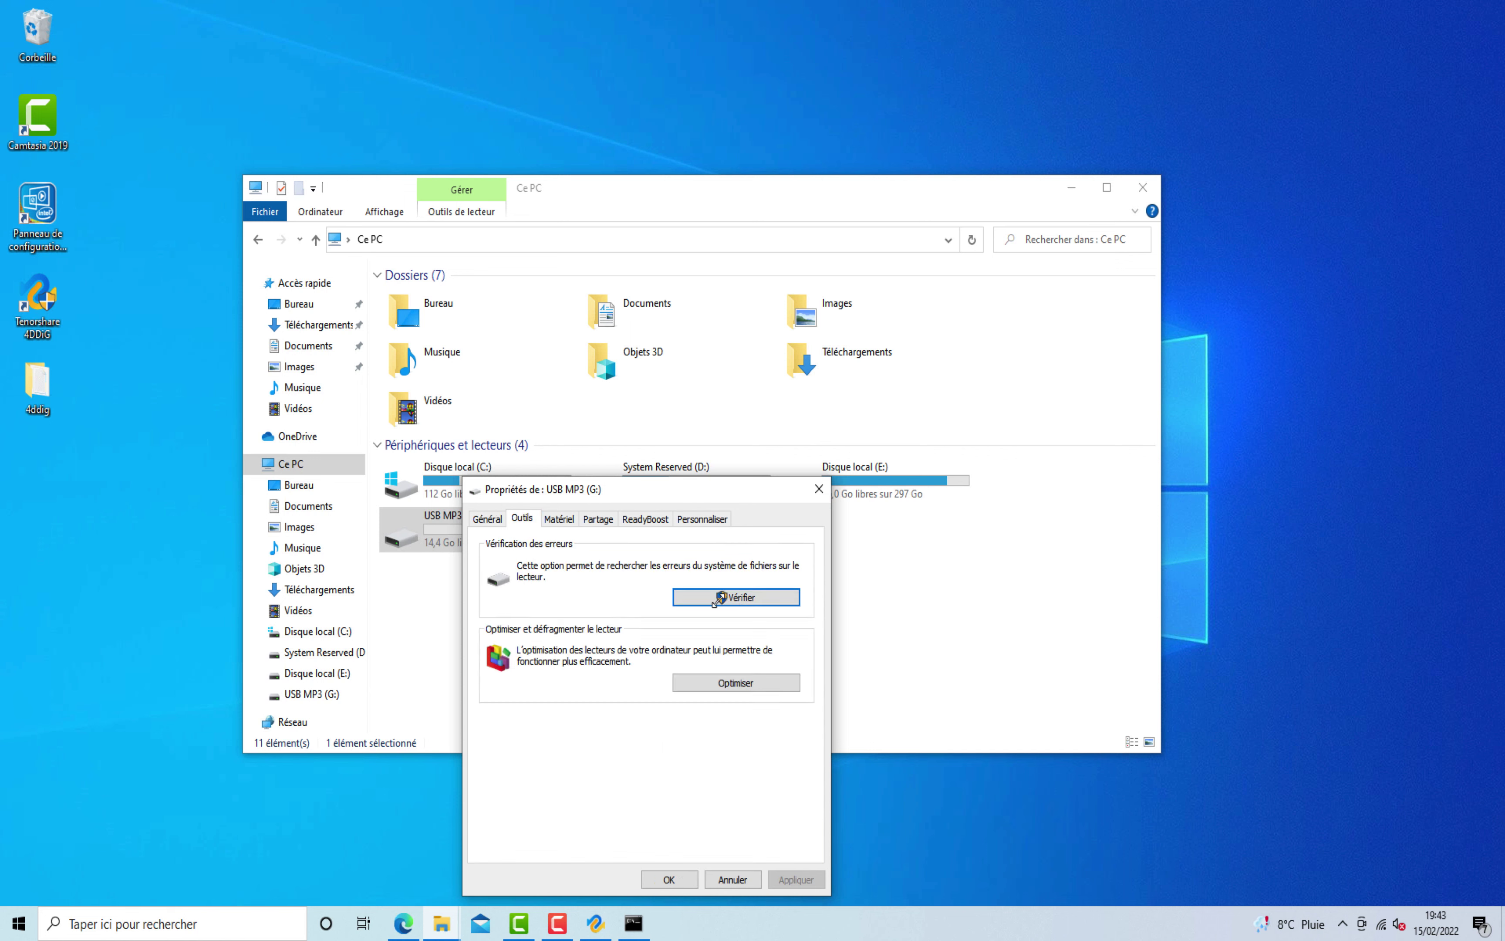
click(737, 594)
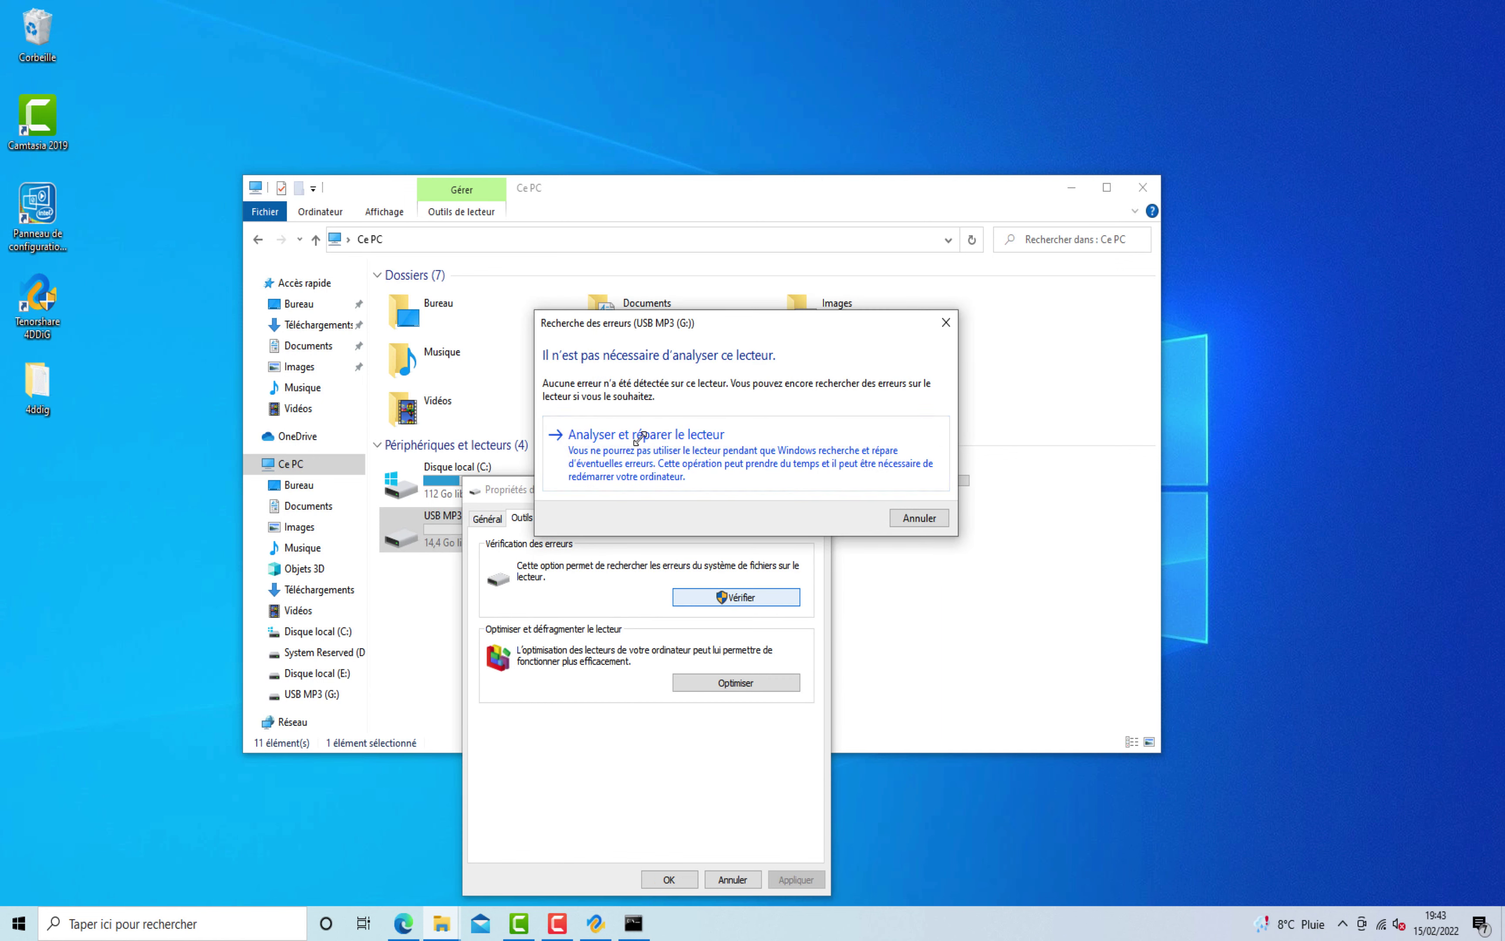
click(641, 435)
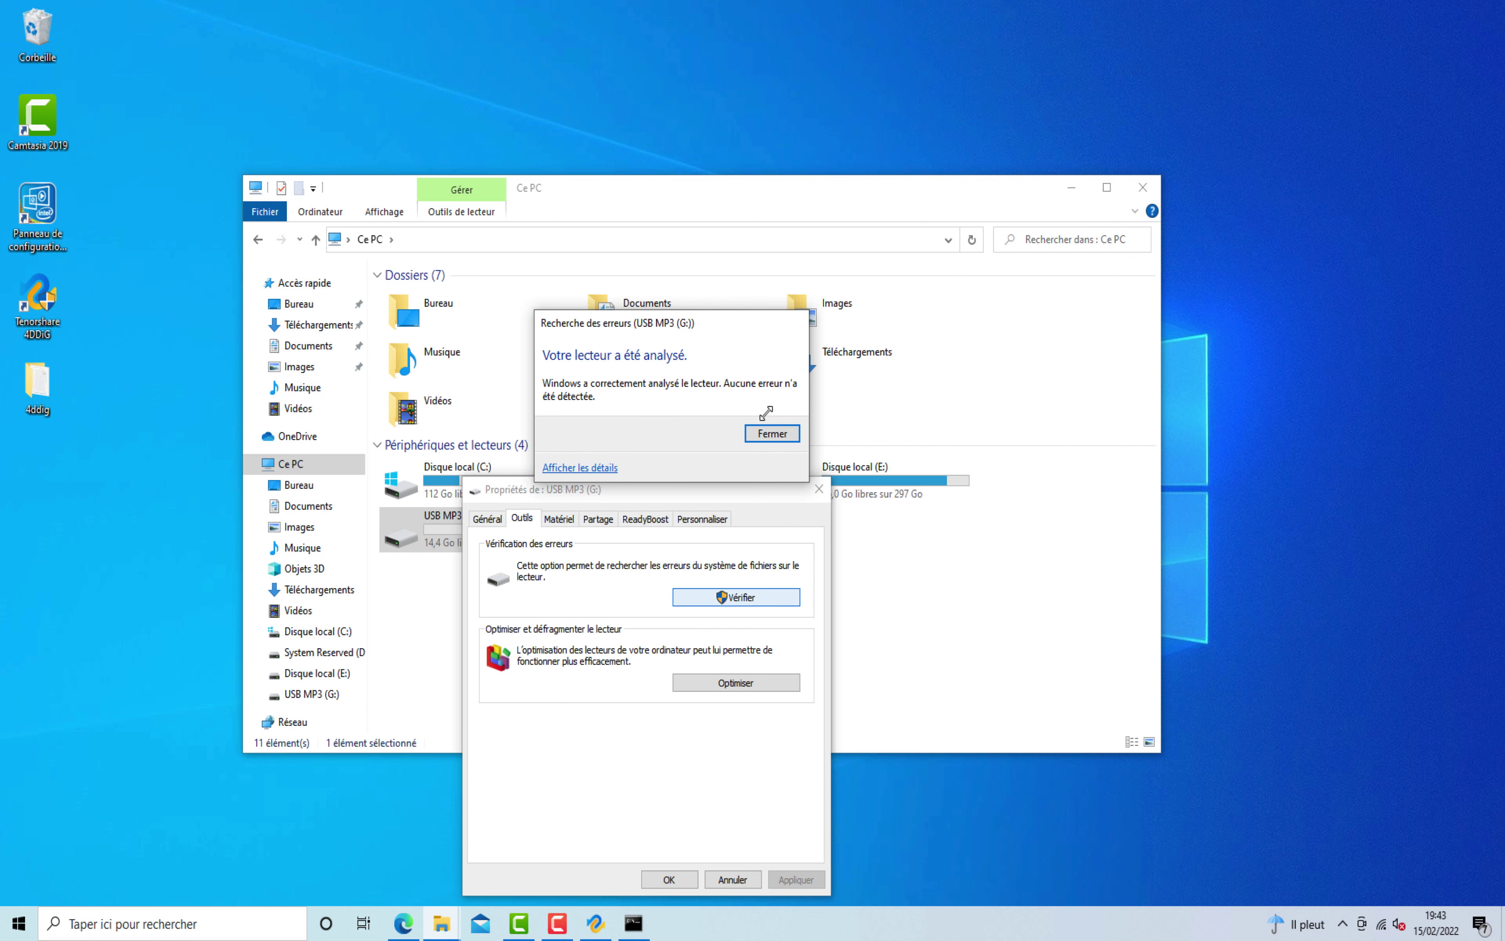
click(771, 433)
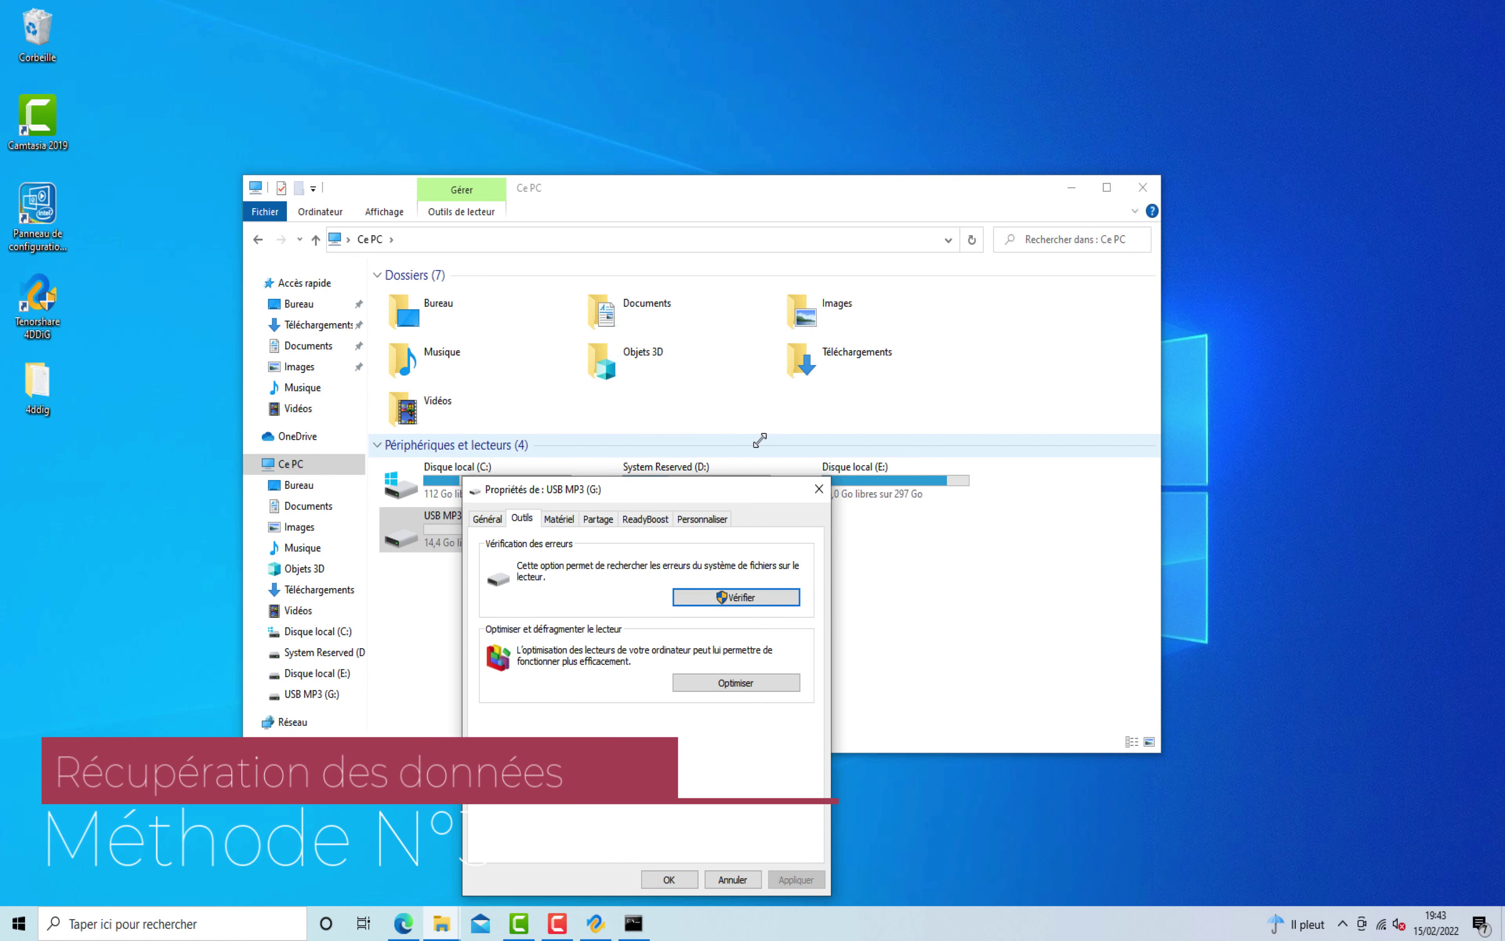
click(818, 489)
click(1139, 187)
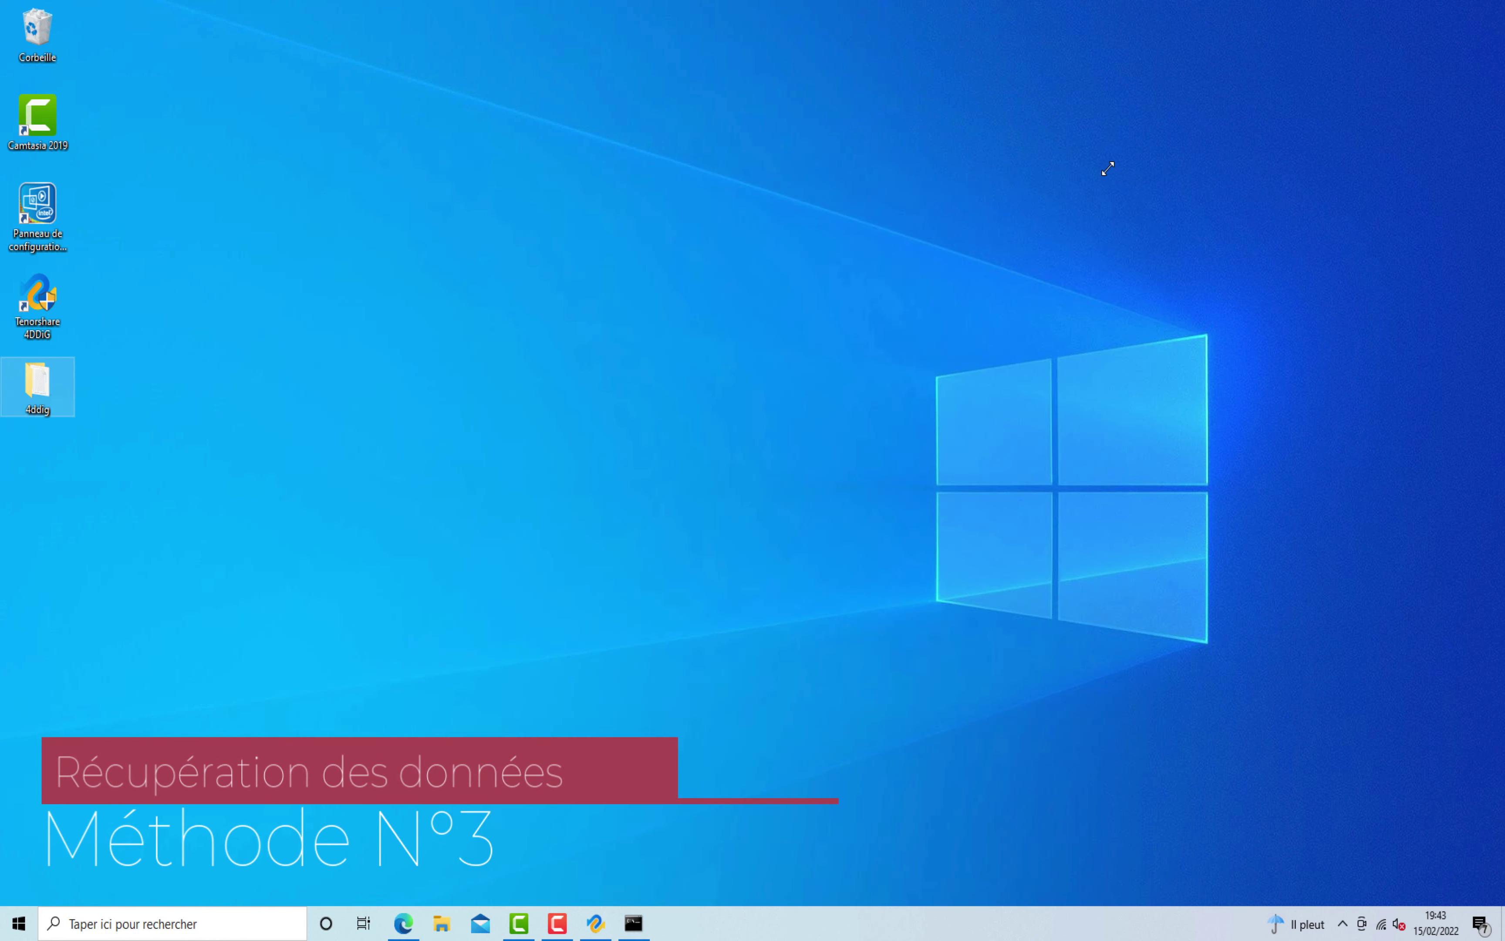
Step: Open the Control Panel by running control from the Run dialog, and open Gestionnaire de périphériques from Matériel et audio
key(super+r)
text(cmd)
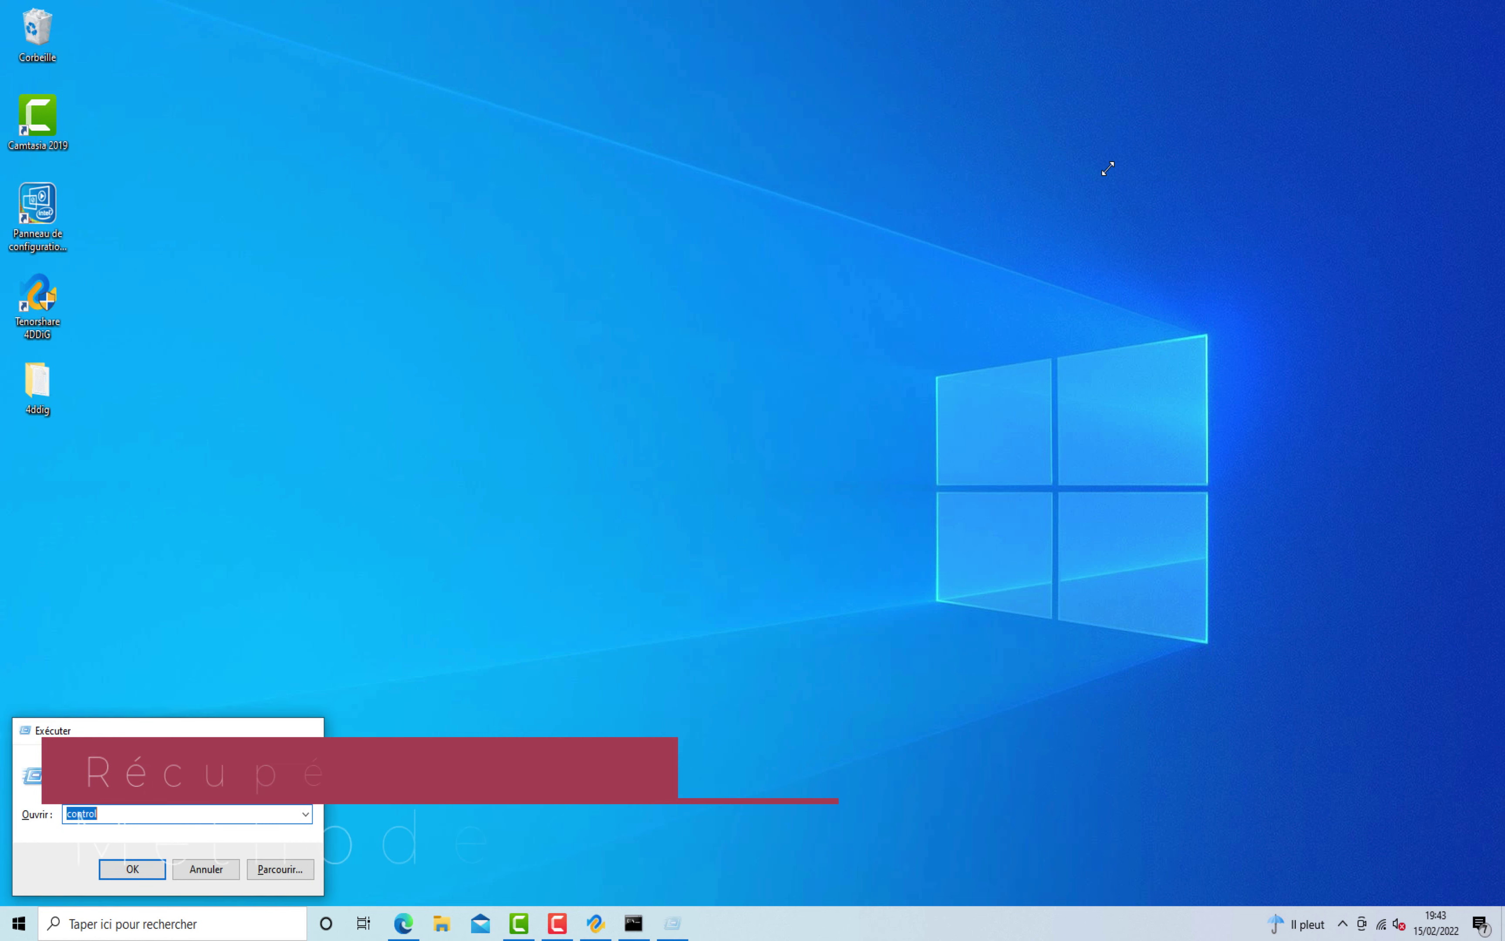
key(Return)
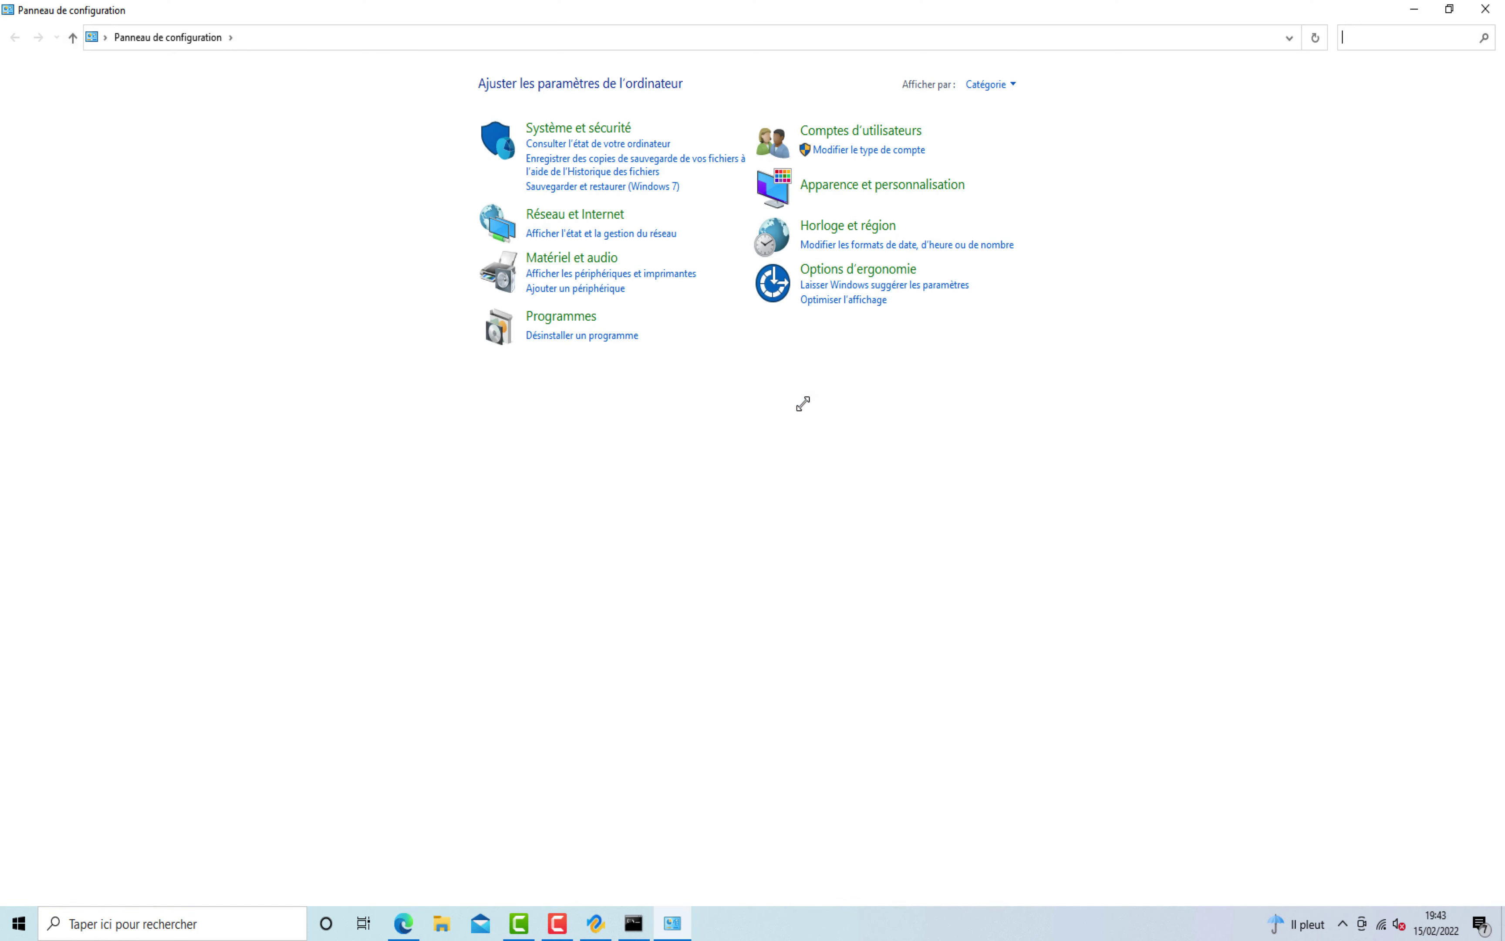
click(571, 257)
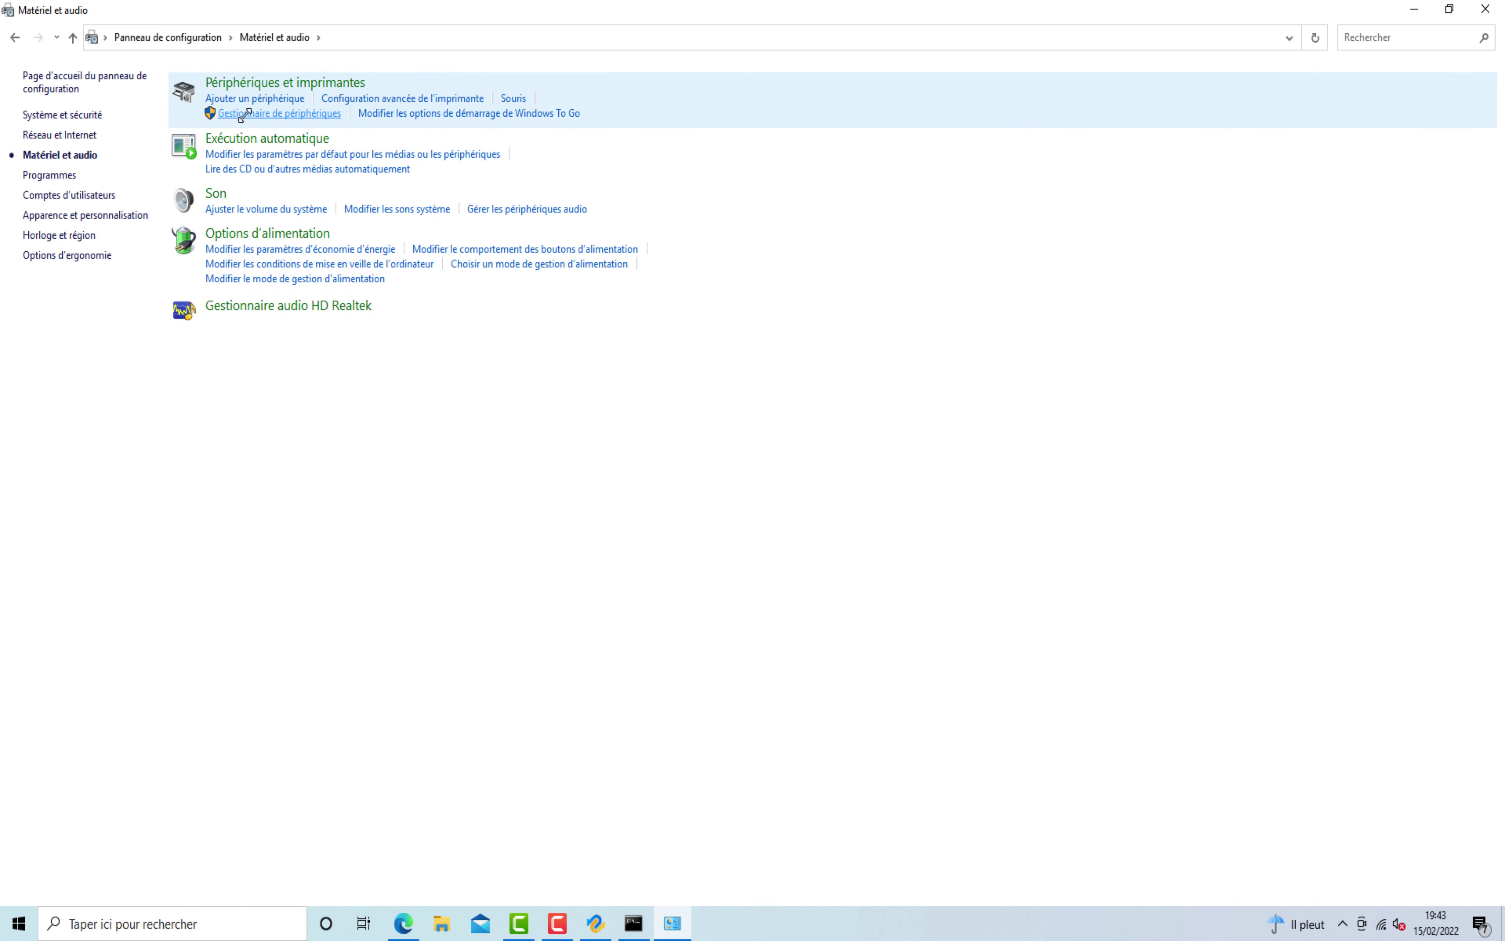
click(243, 114)
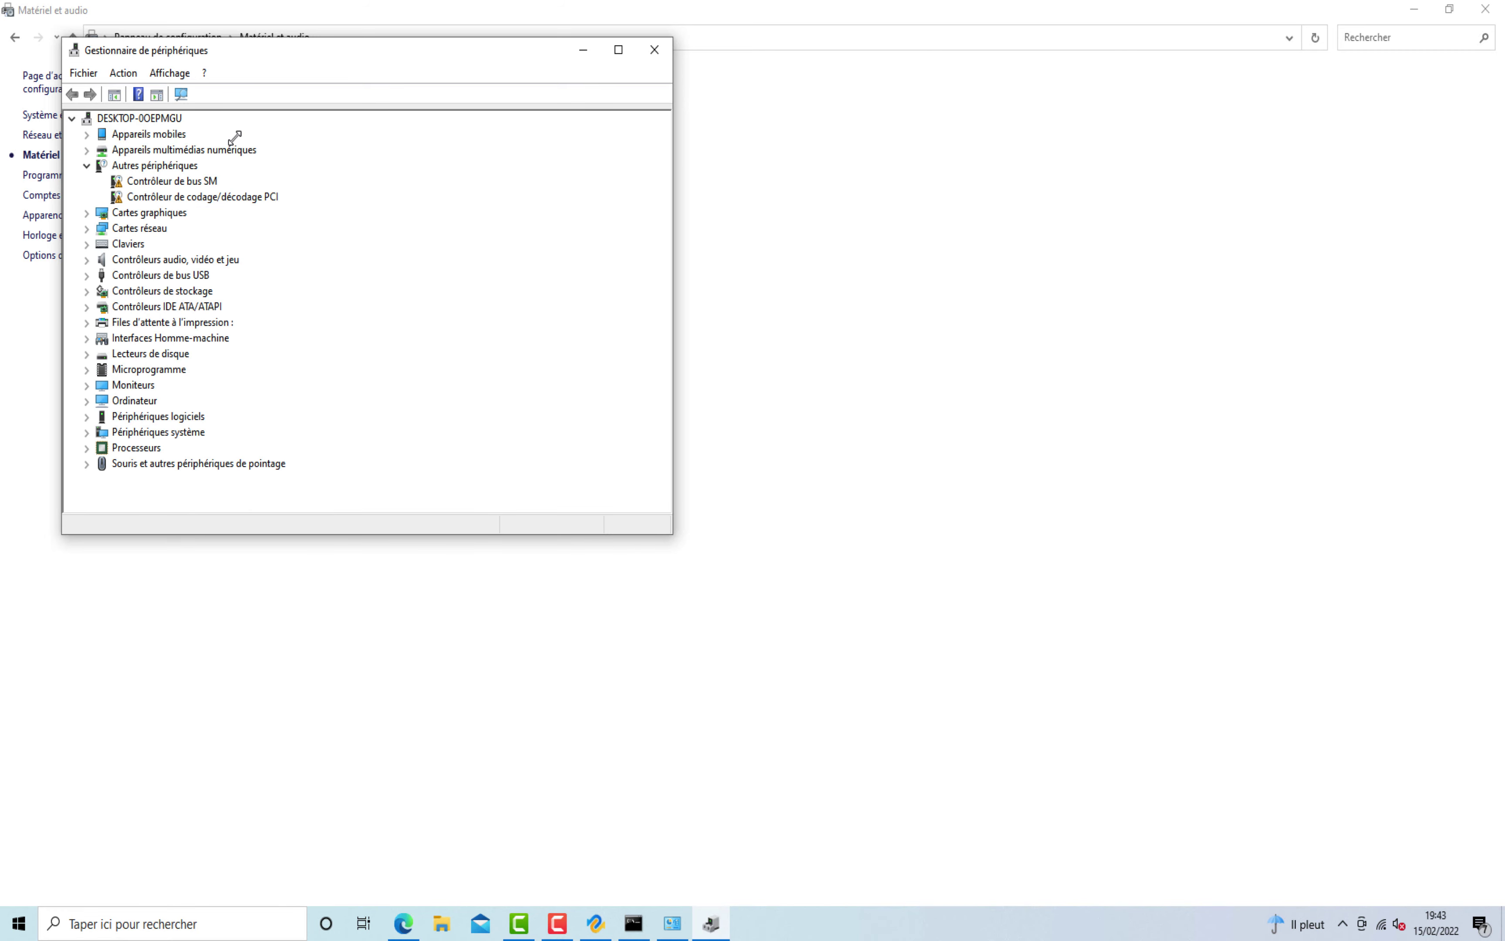
Step: Disable the Concentrateur USB générique device among the USB bus controllers and confirm
click(87, 275)
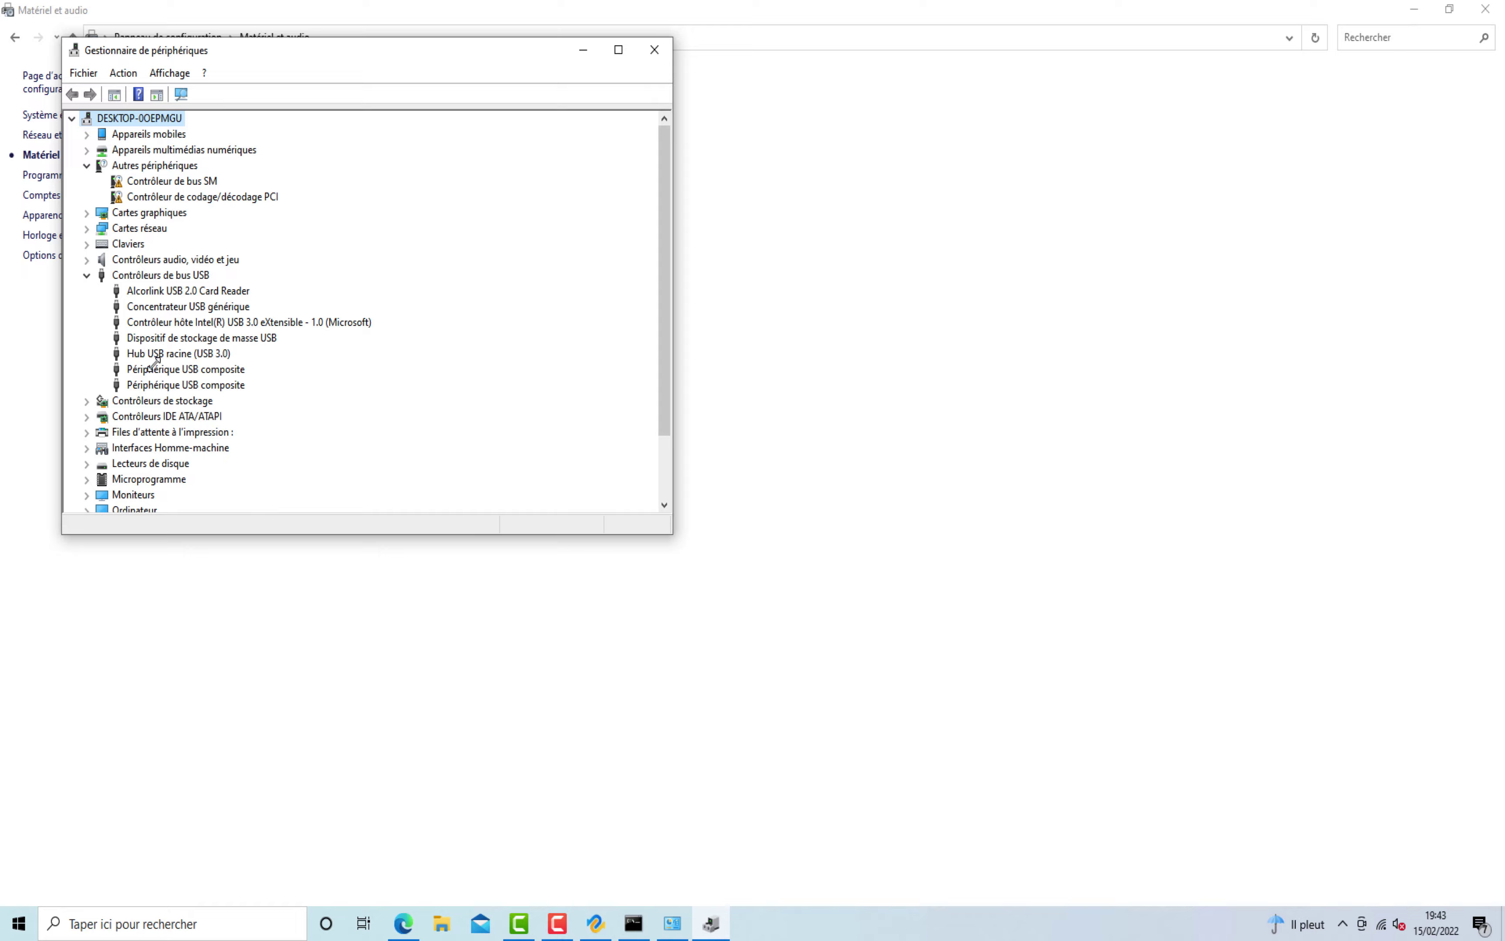
right_click(215, 306)
click(463, 272)
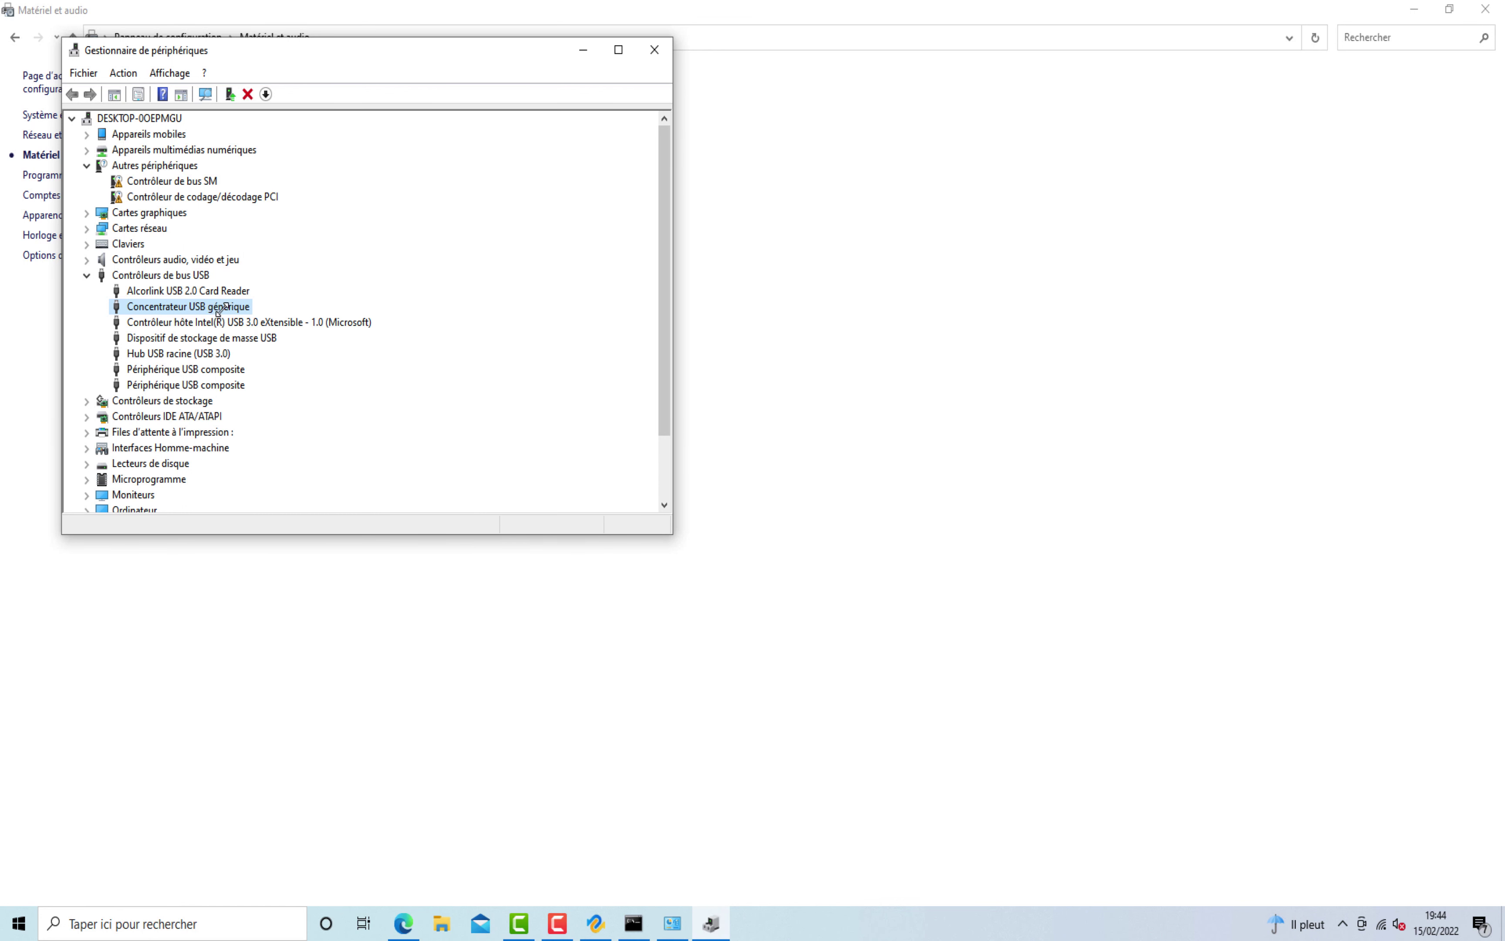
right_click(176, 306)
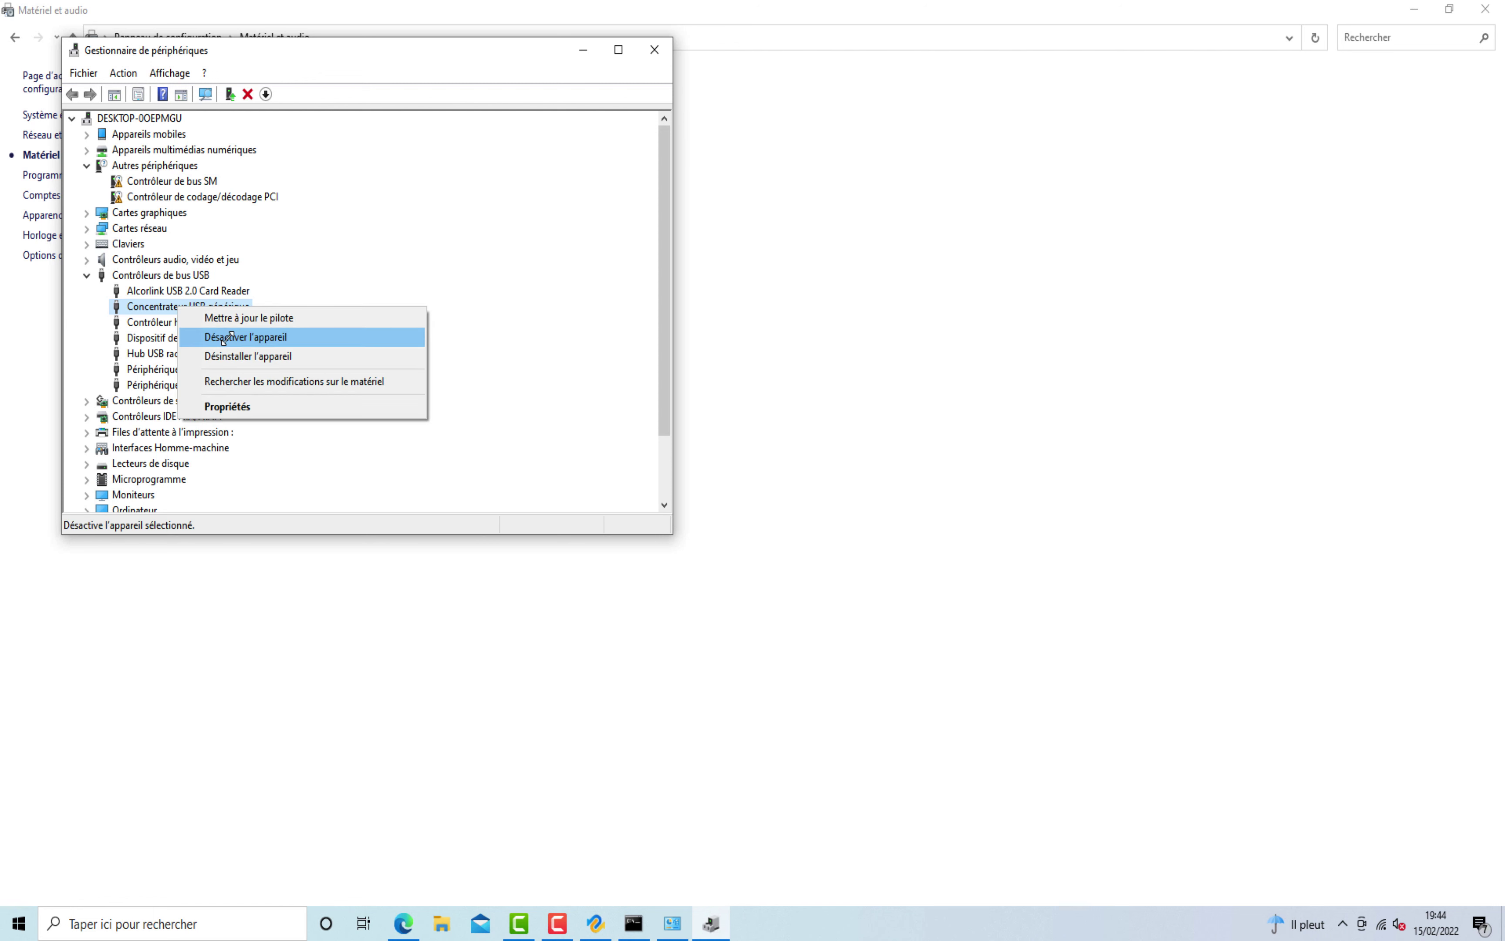
click(212, 338)
click(787, 480)
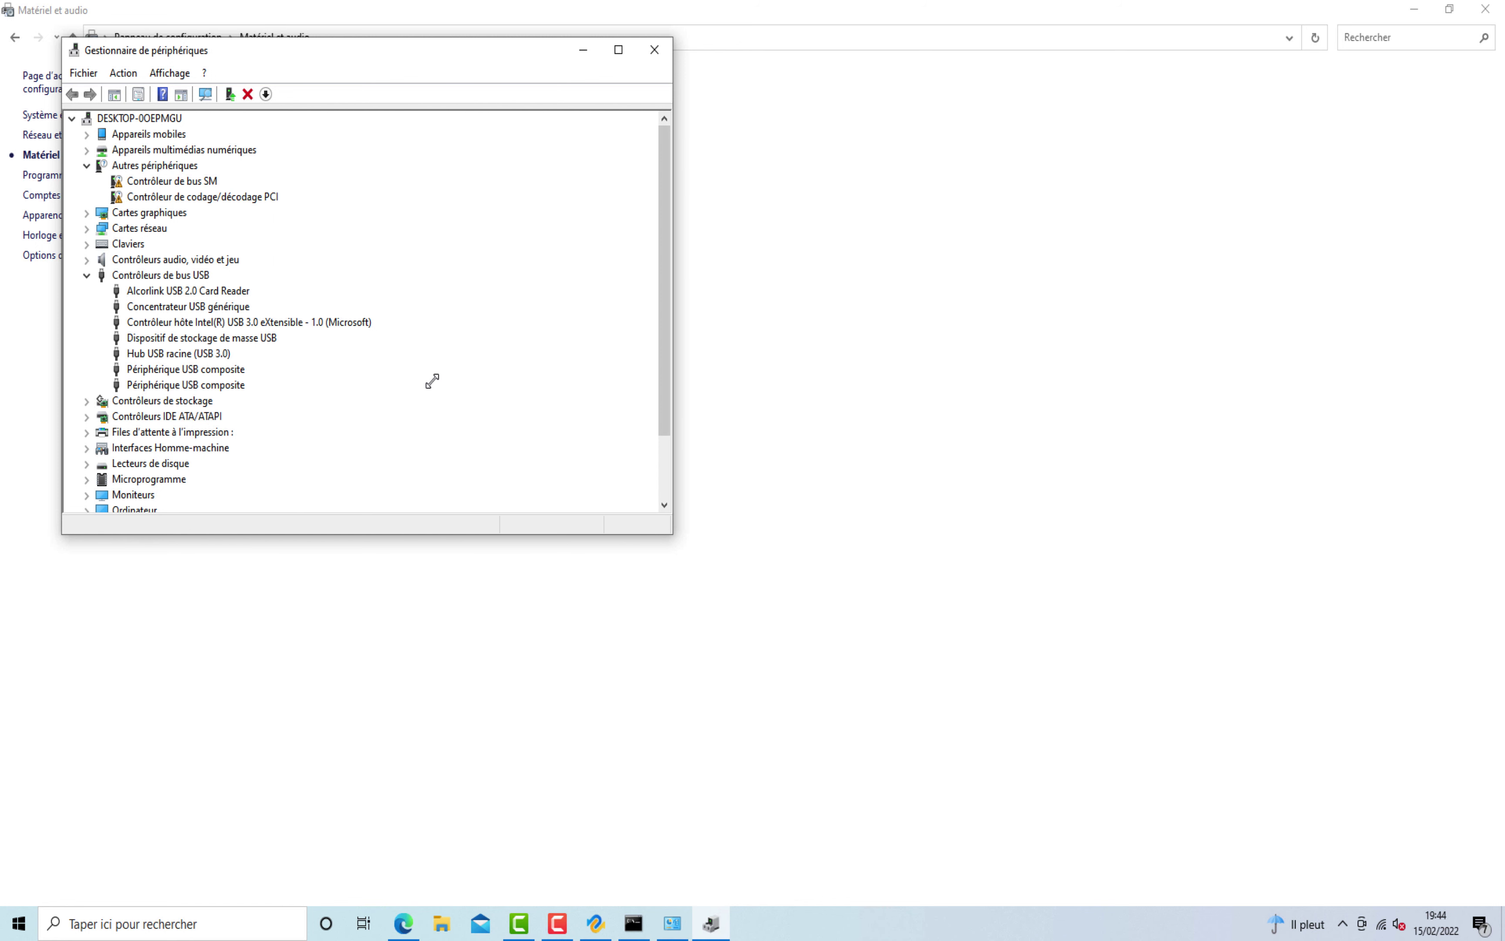
click(870, 474)
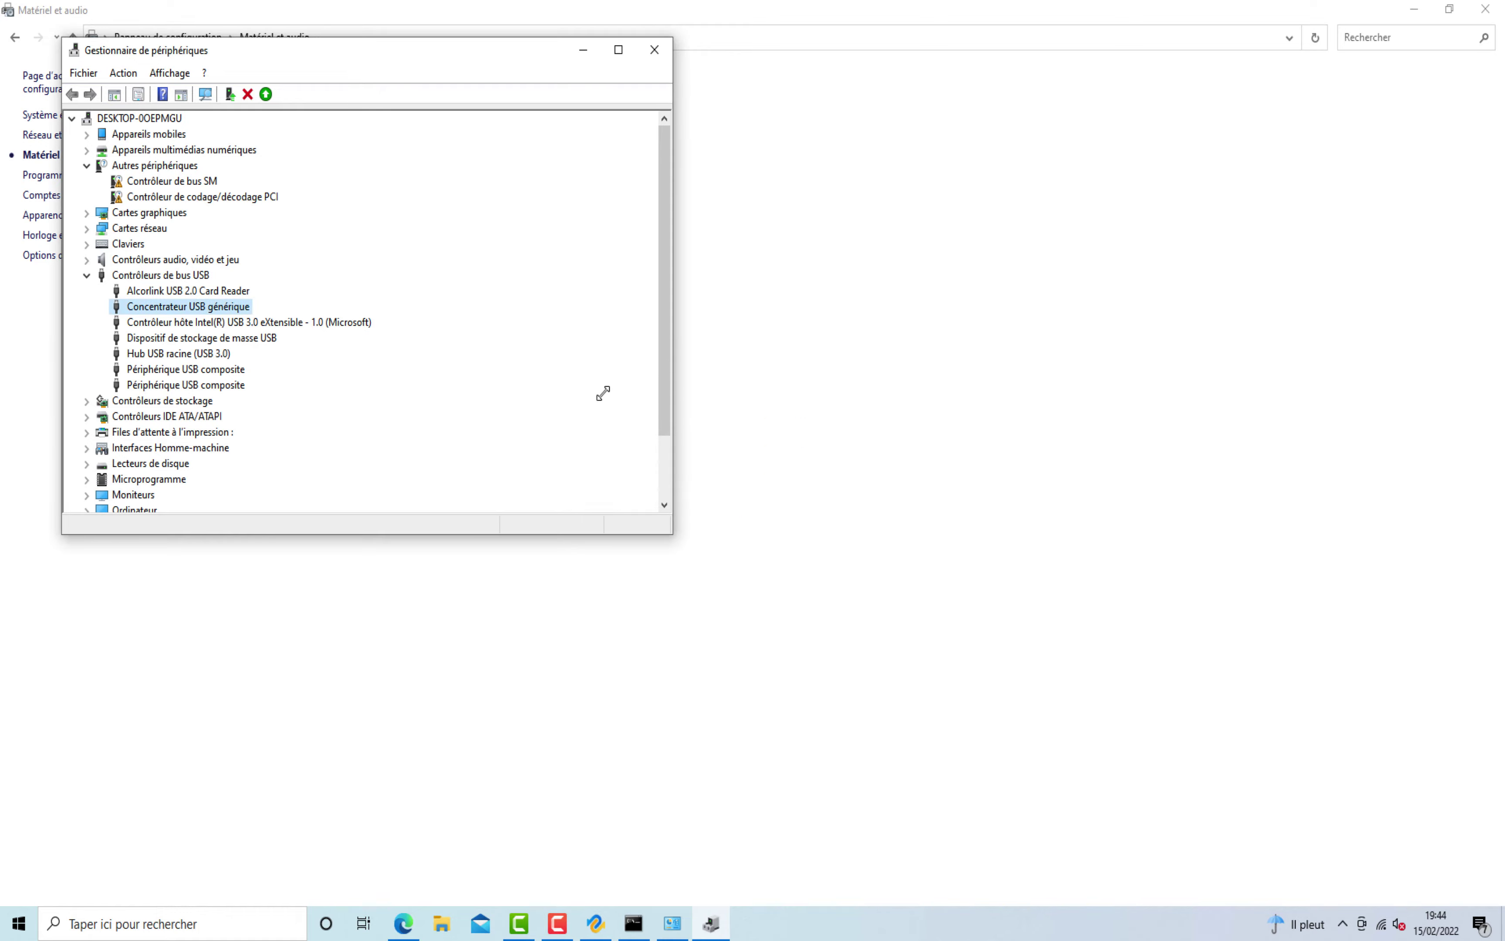